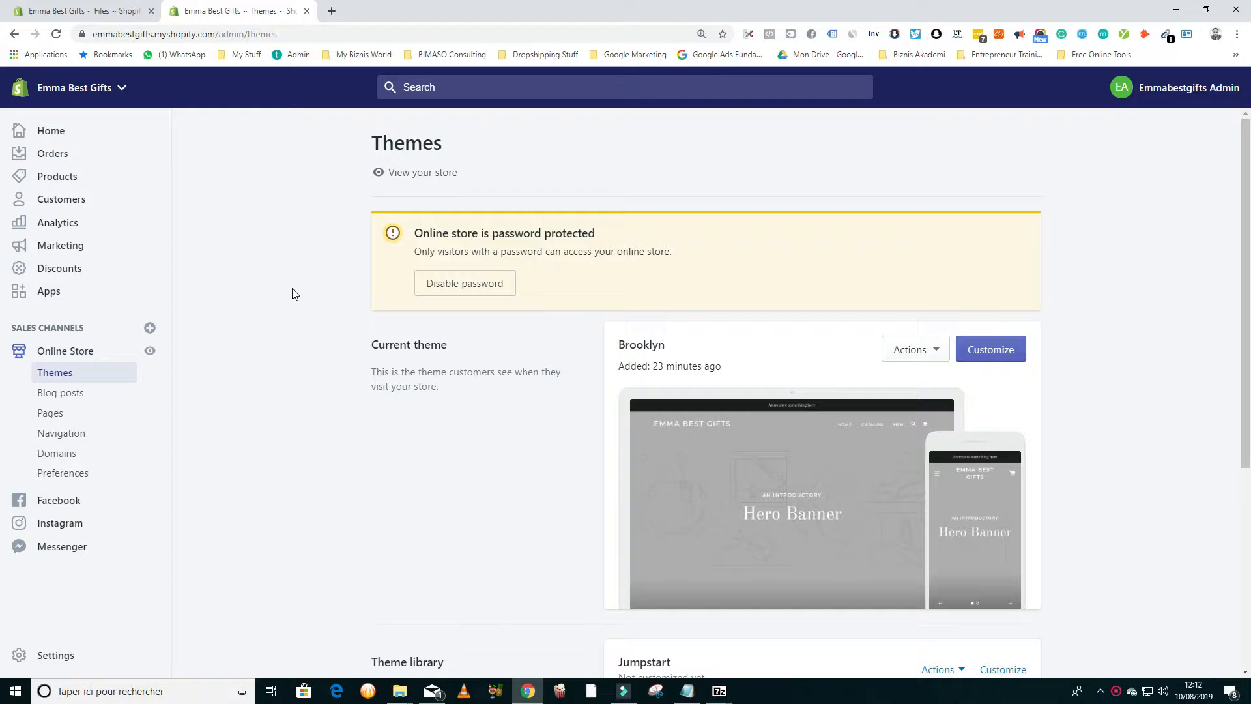
Start customizing the Brooklyn theme and review the available color options in its theme settings
click(991, 350)
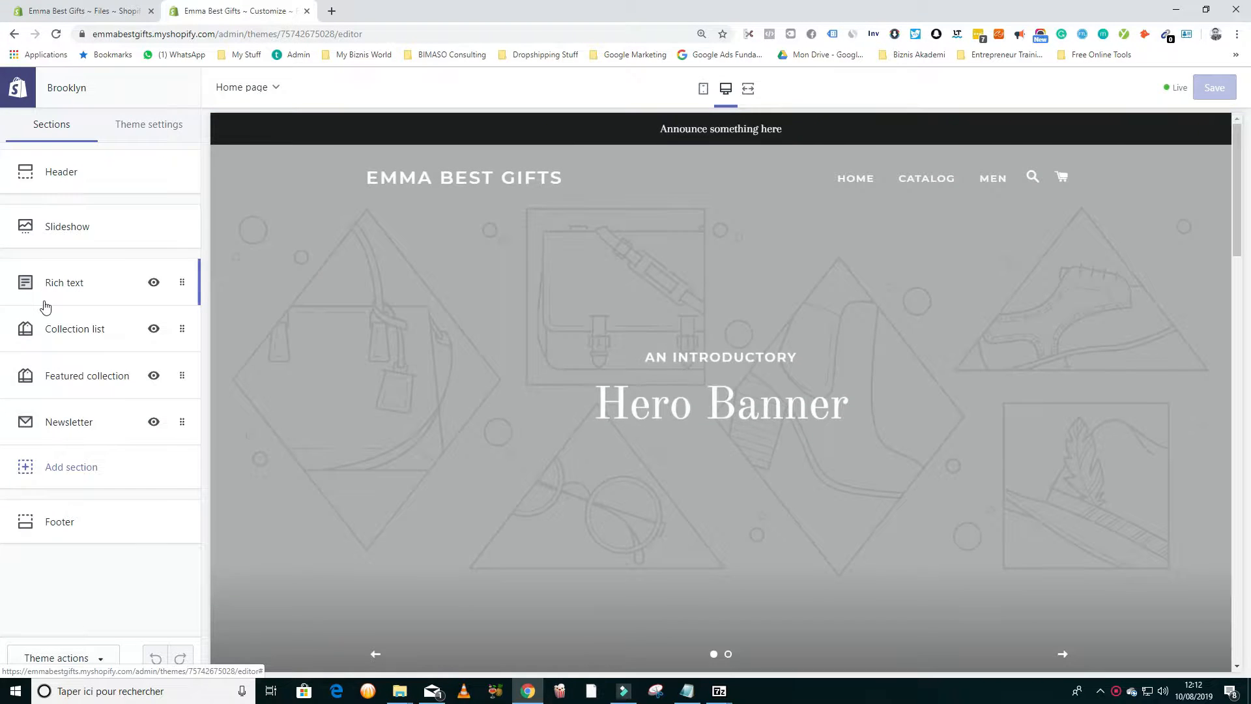
click(71, 171)
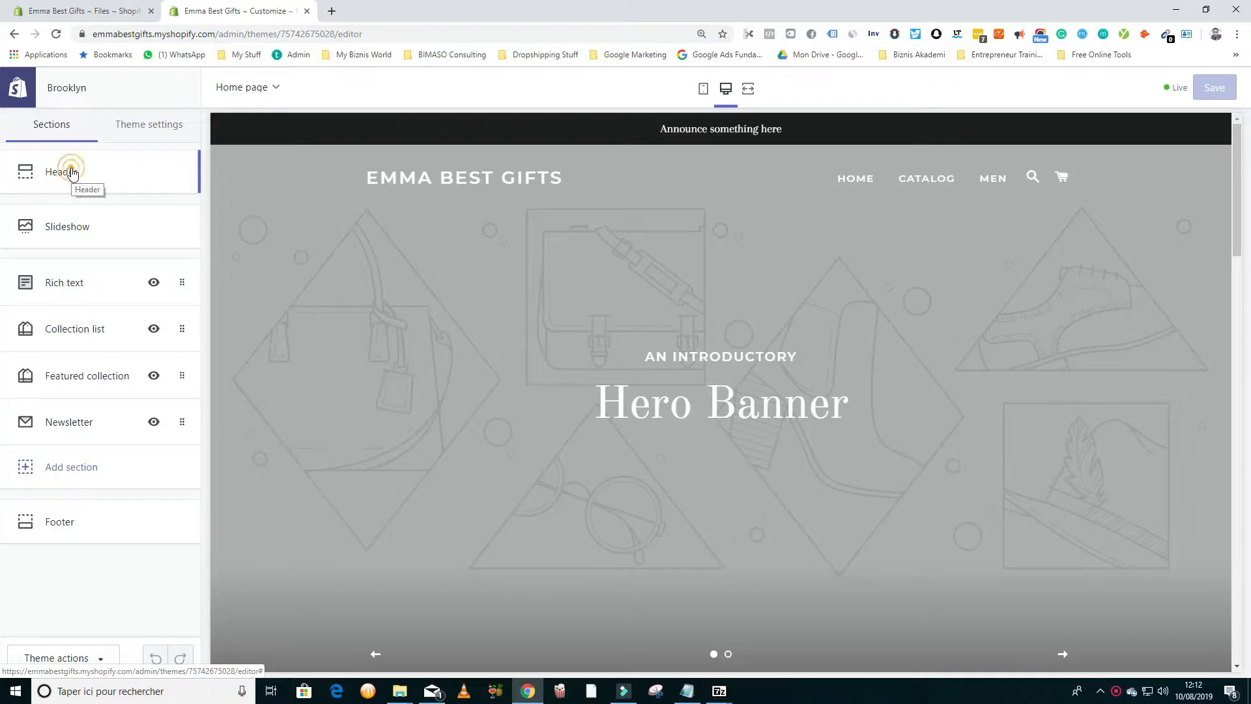
click(15, 87)
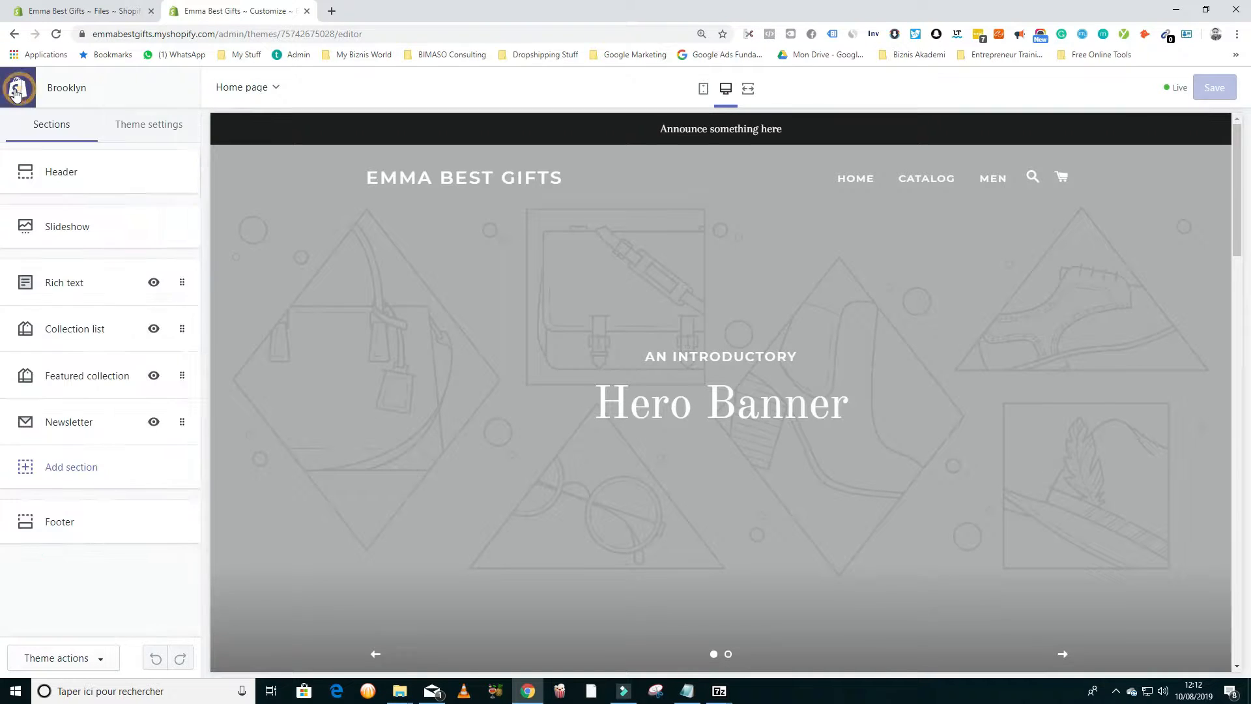
click(155, 128)
click(71, 181)
scroll(70, 352, down, 1)
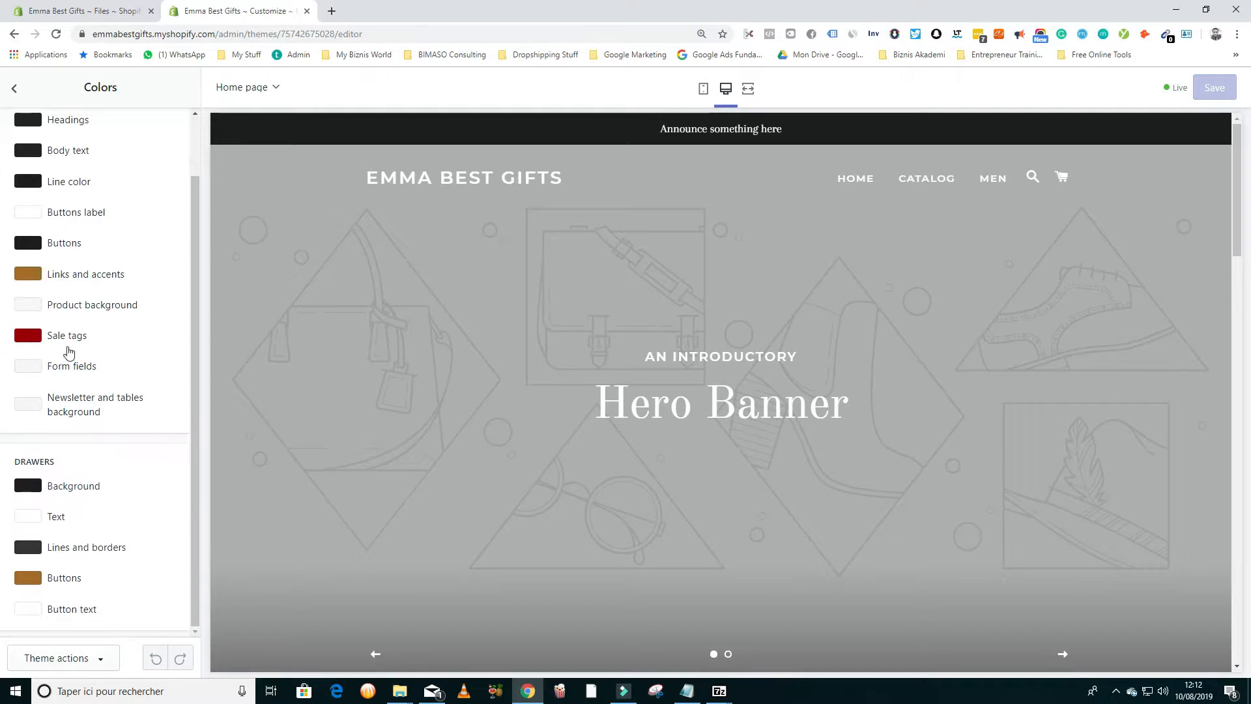
scroll(82, 417, up, 1)
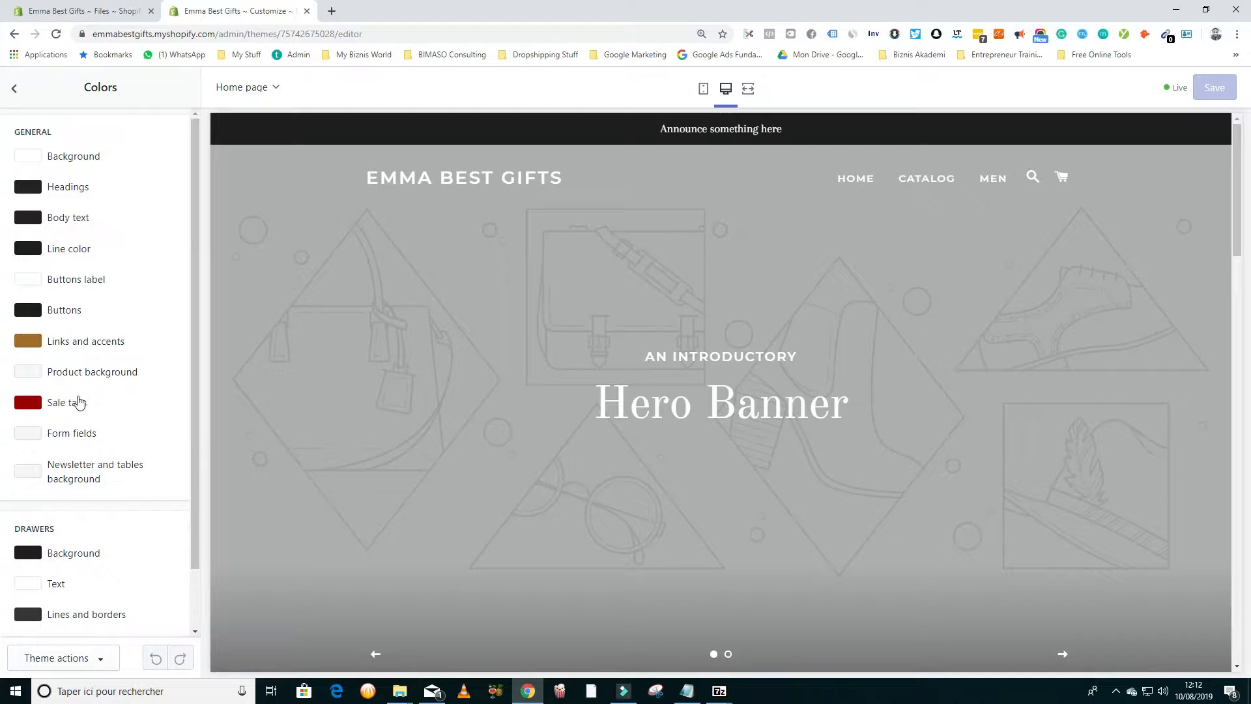
scroll(78, 401, down, 1)
scroll(67, 439, up, 1)
click(17, 87)
Change the body text font to Antique Olive in the theme's typography settings
click(72, 215)
scroll(53, 390, down, 4)
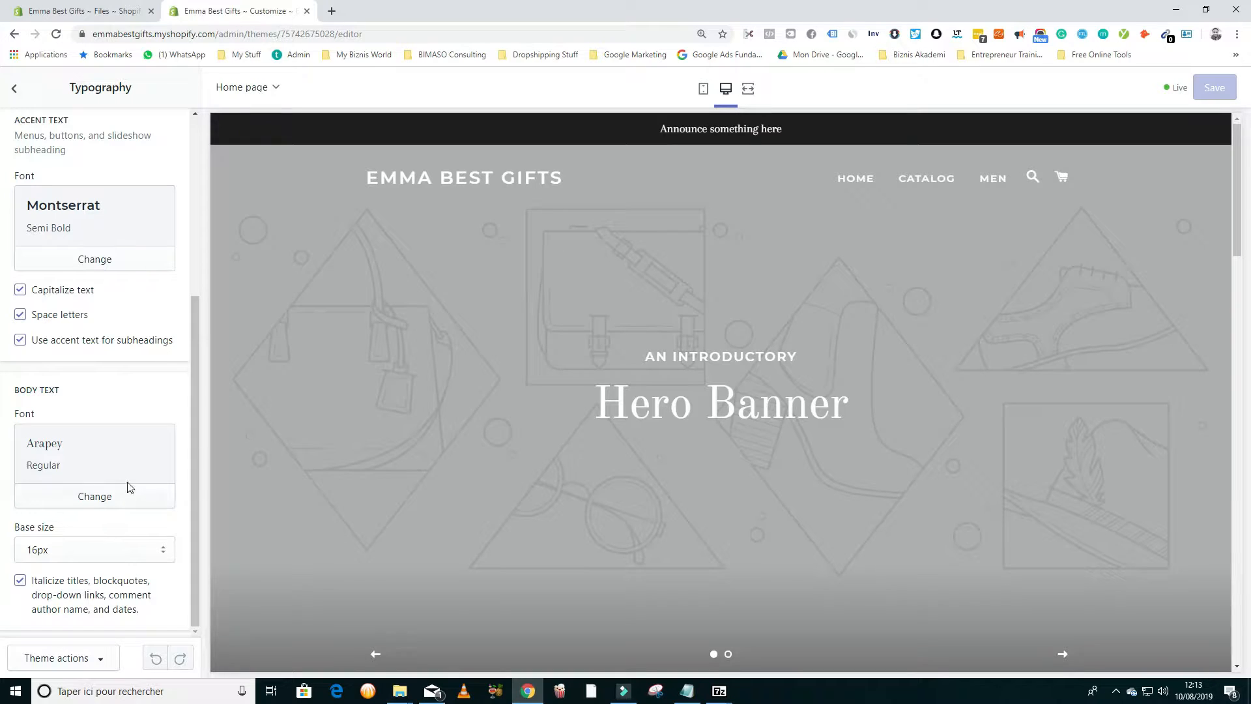
click(93, 498)
scroll(92, 199, down, 5)
scroll(39, 356, up, 4)
scroll(122, 271, down, 3)
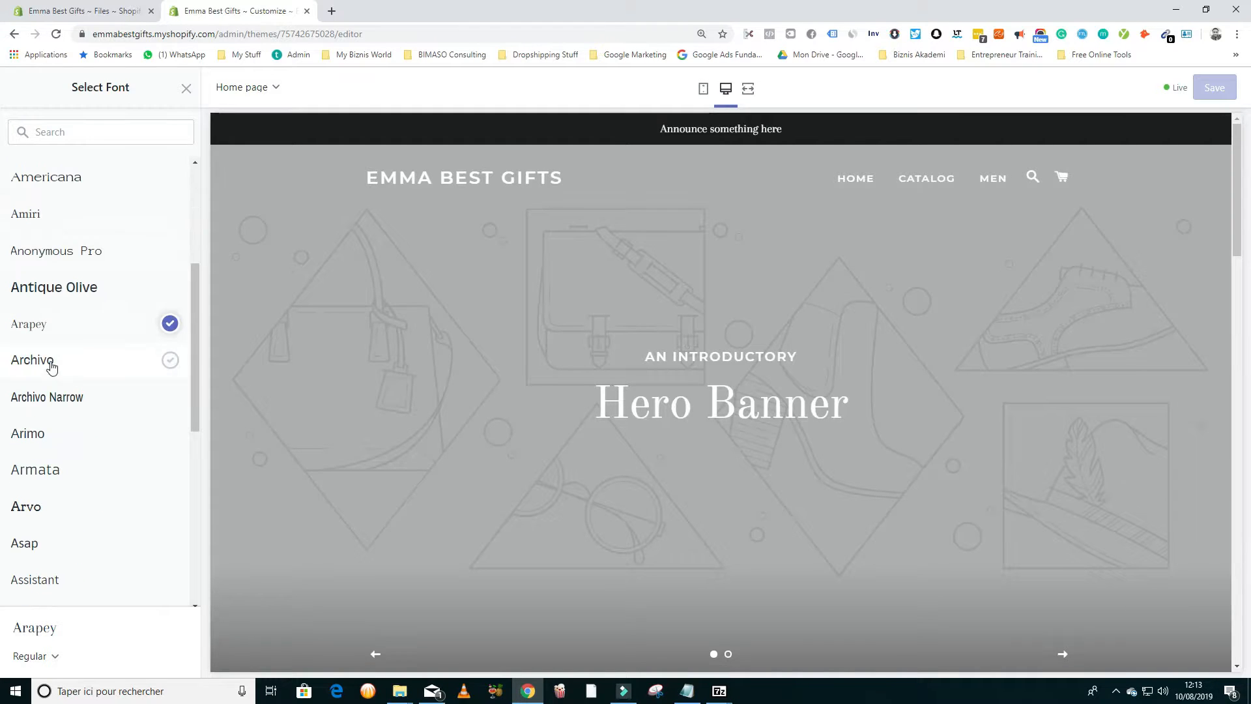
click(67, 286)
click(164, 658)
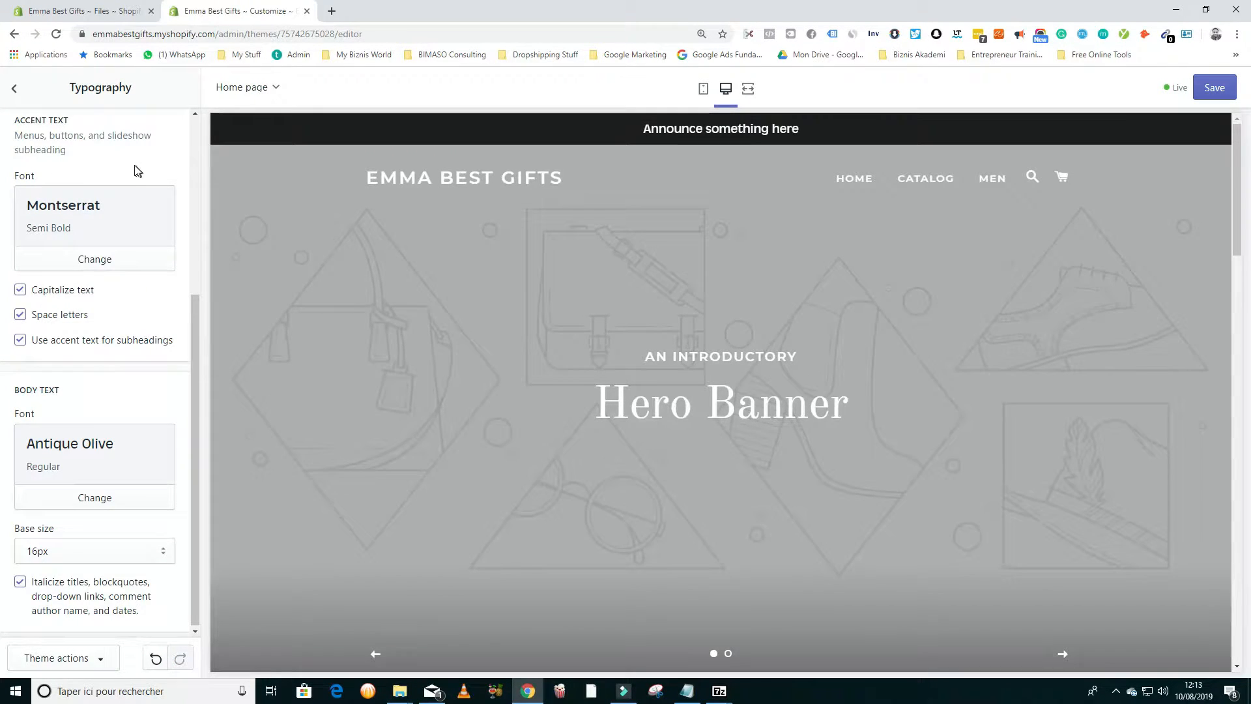
Preview the Drawer cart type by adding the Feng Shui bracelet to the cart with the cart page settings open
click(15, 88)
click(68, 258)
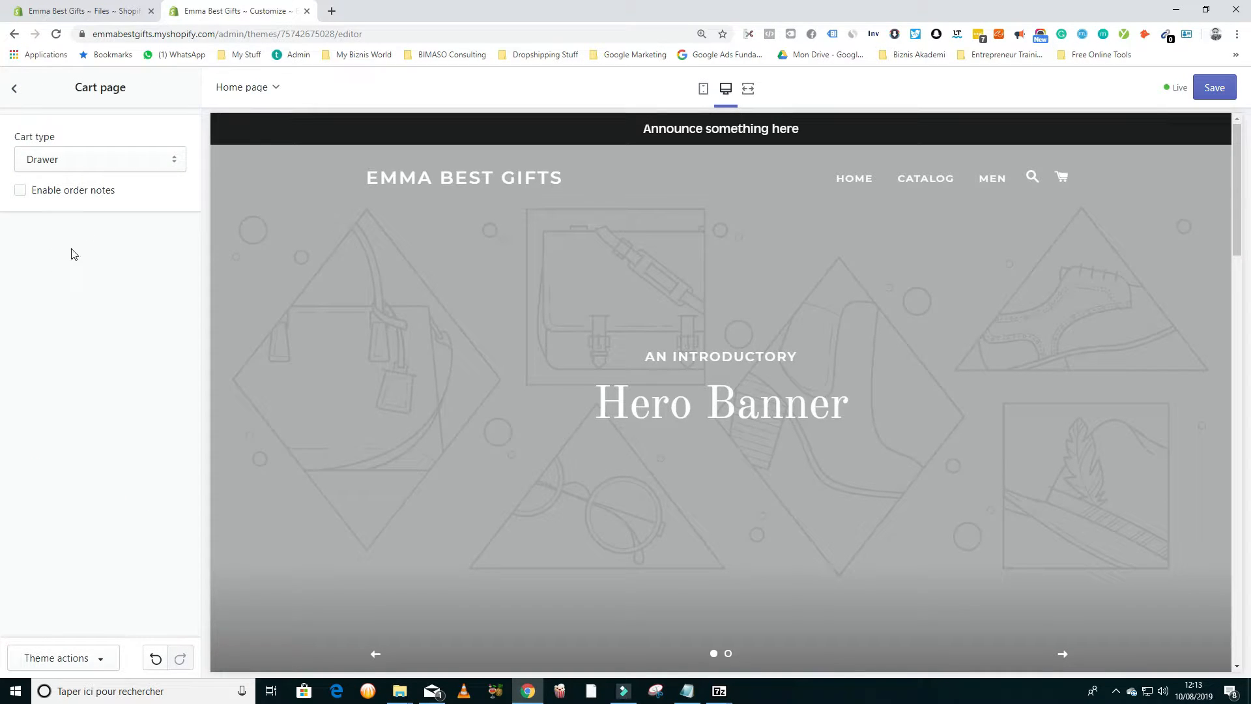
scroll(399, 352, down, 15)
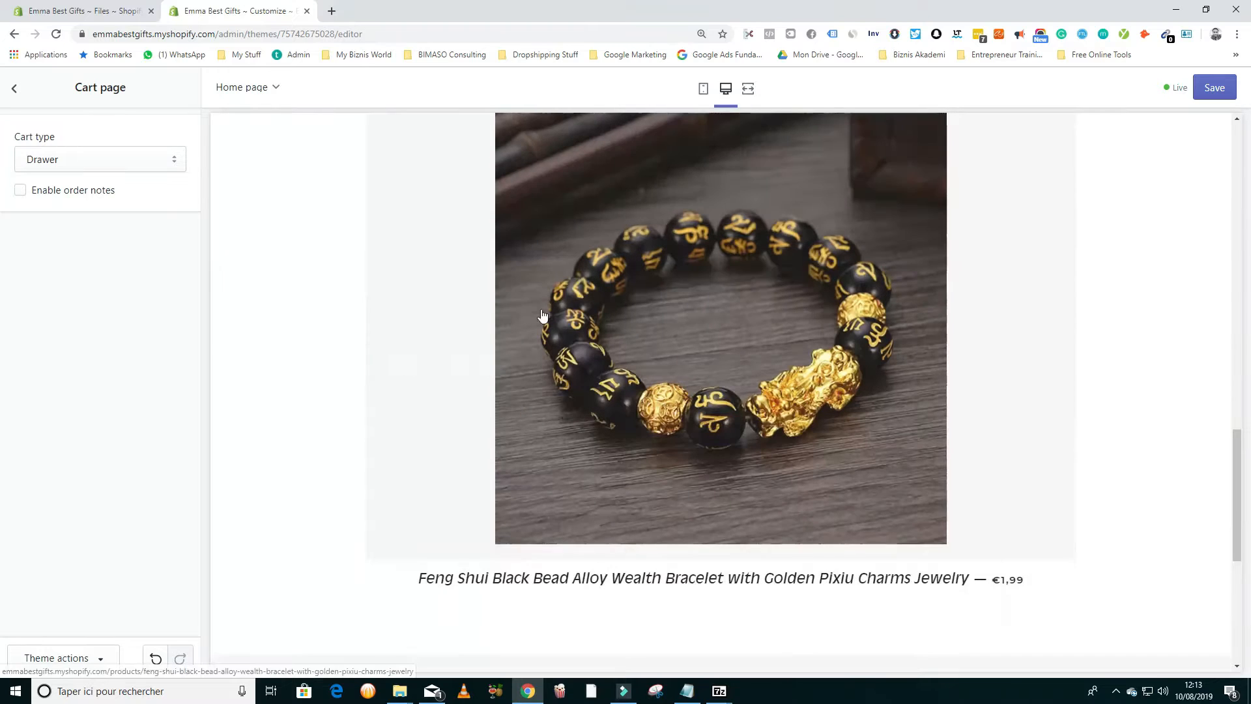
click(545, 304)
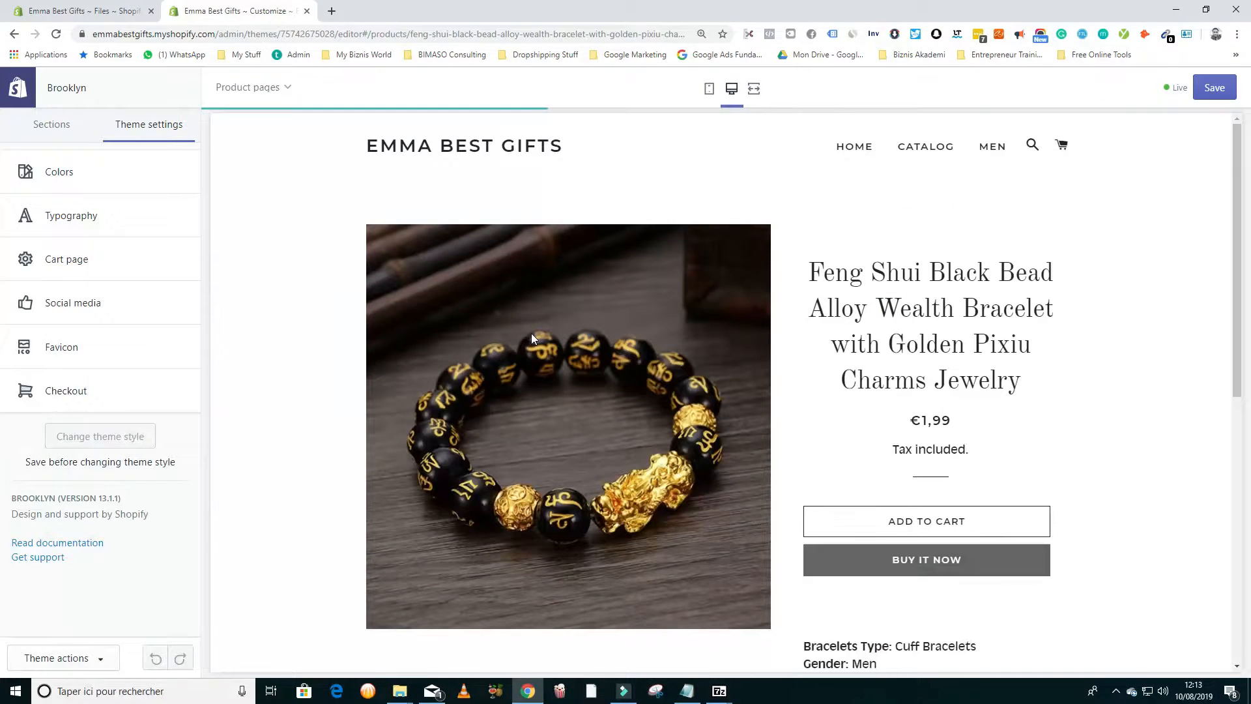
scroll(741, 420, down, 1)
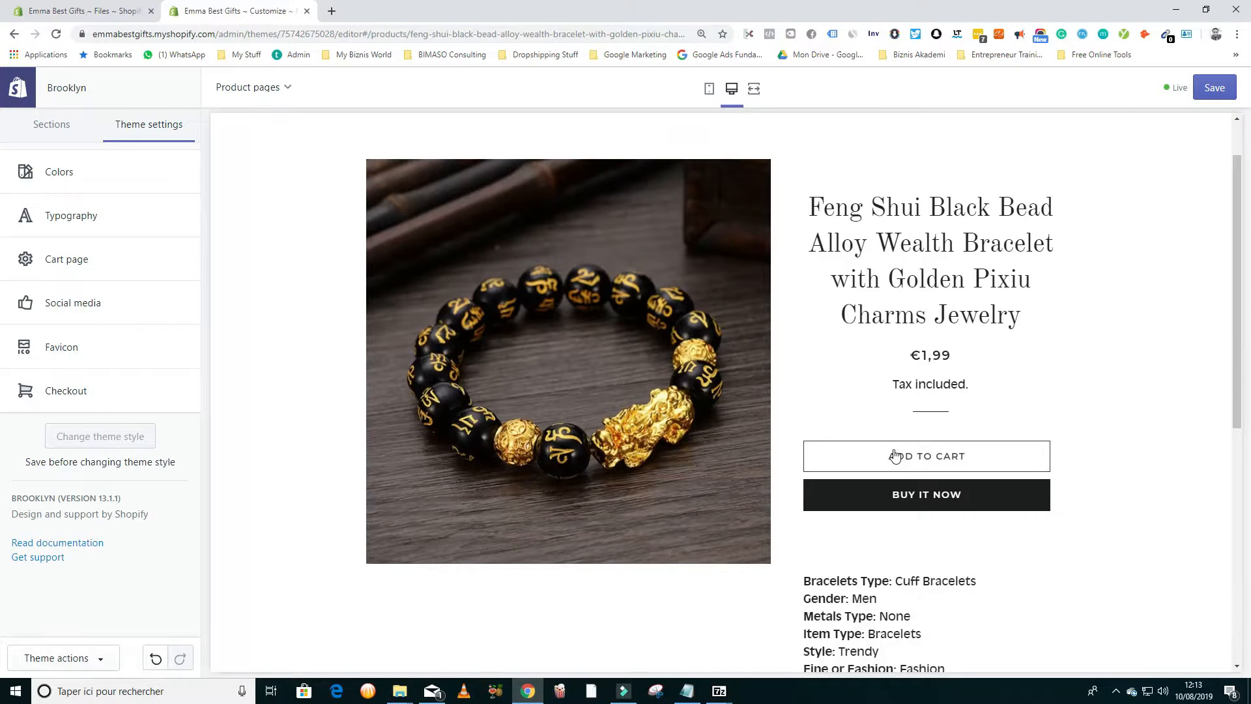
click(39, 260)
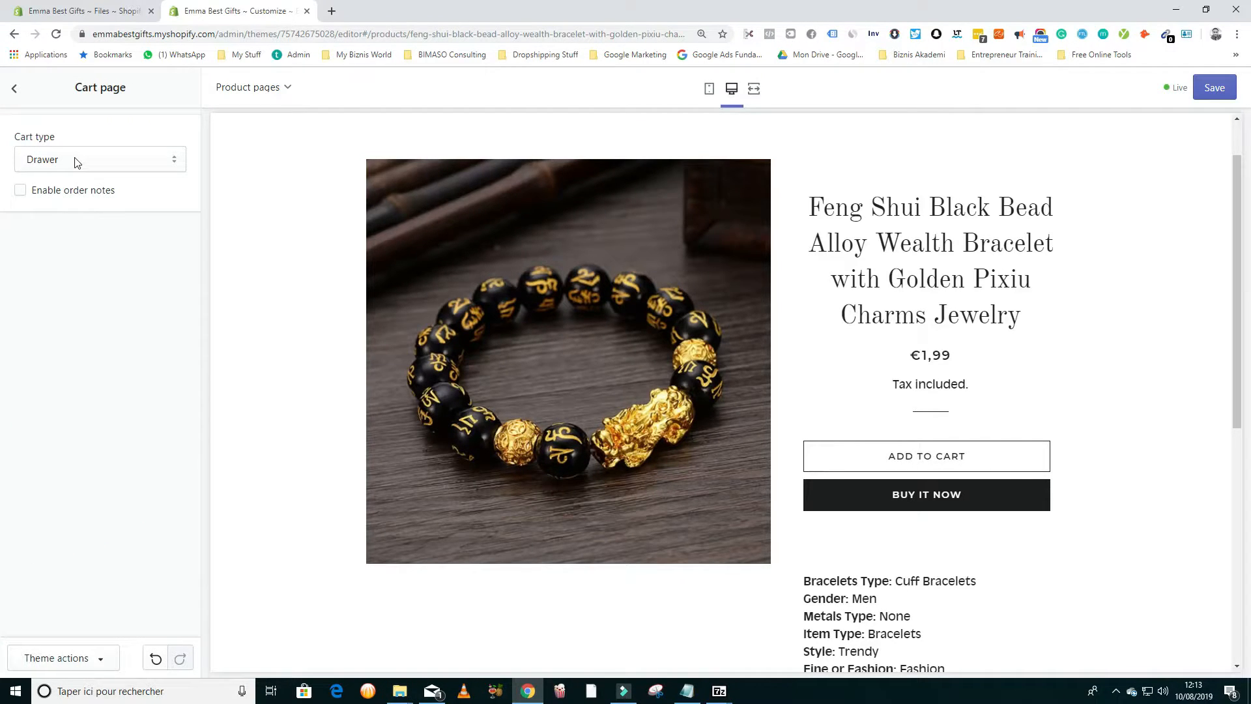
click(935, 458)
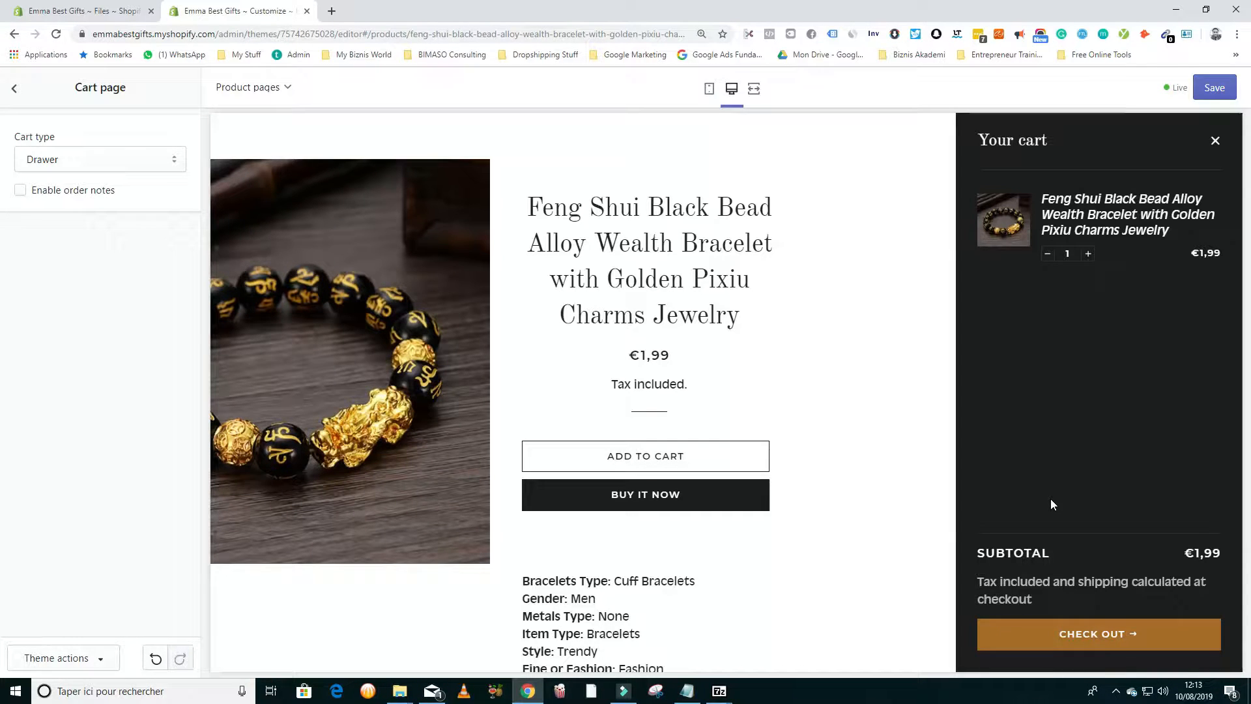
Set the cart type to Page and add the Feng Shui bracelet to the cart to preview it
click(123, 157)
click(106, 187)
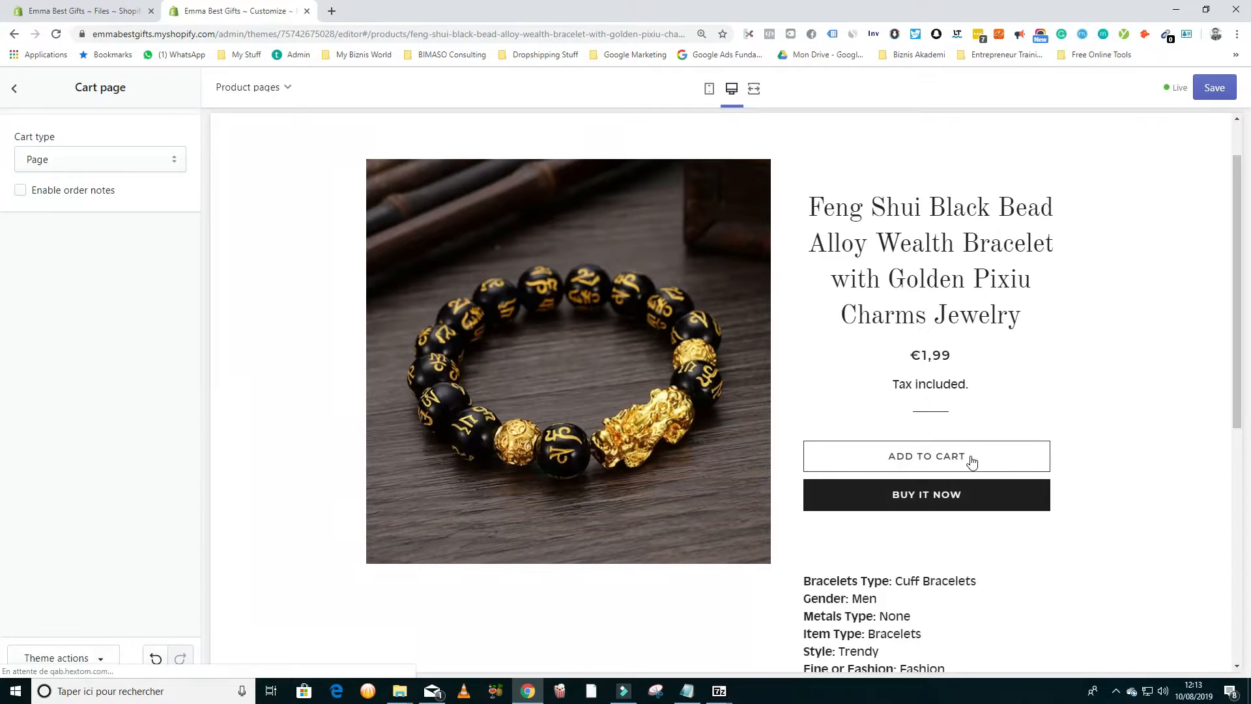
click(908, 456)
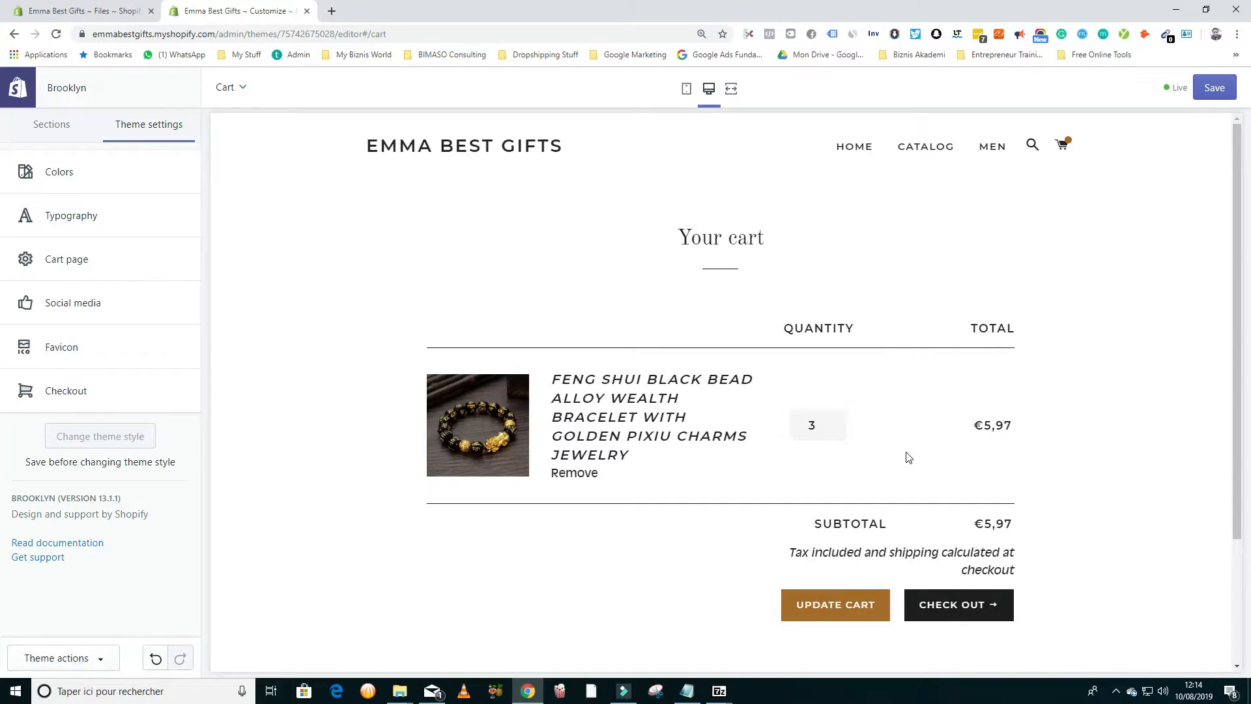
Enable order notes for the cart page and enter the test text "kjhtdnlojgfjpfhpgp" as special instructions for the seller
click(57, 259)
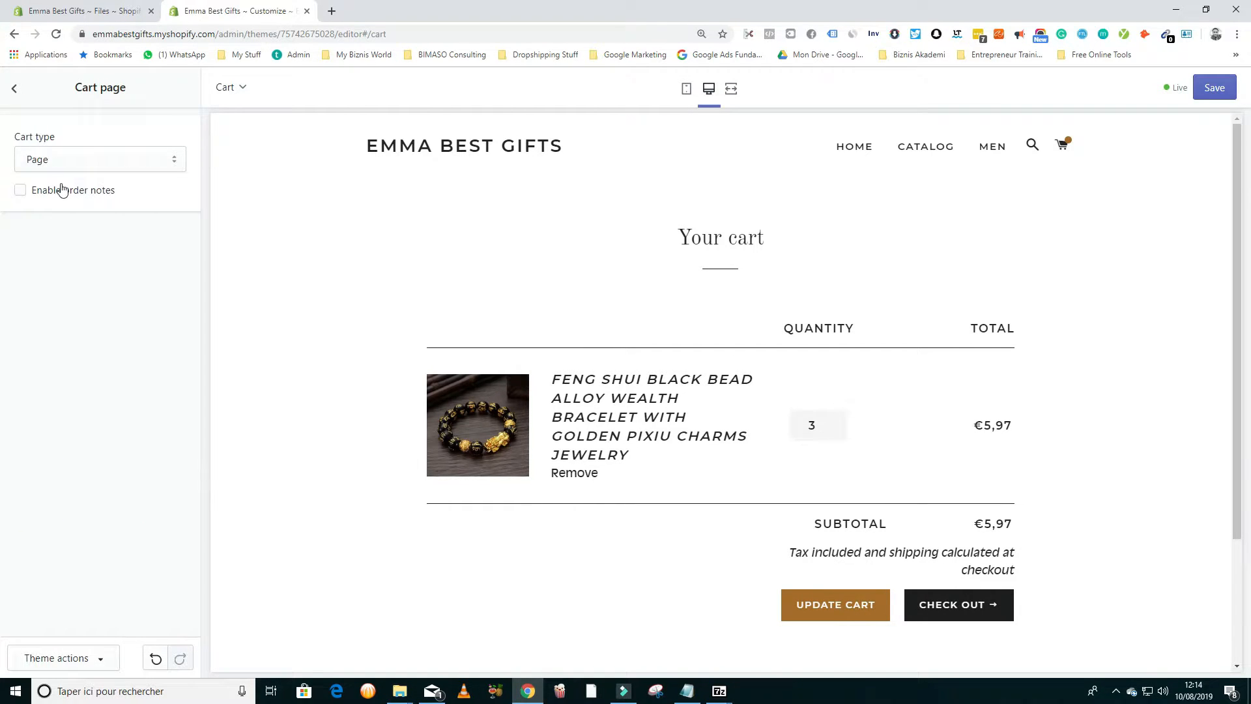
click(21, 191)
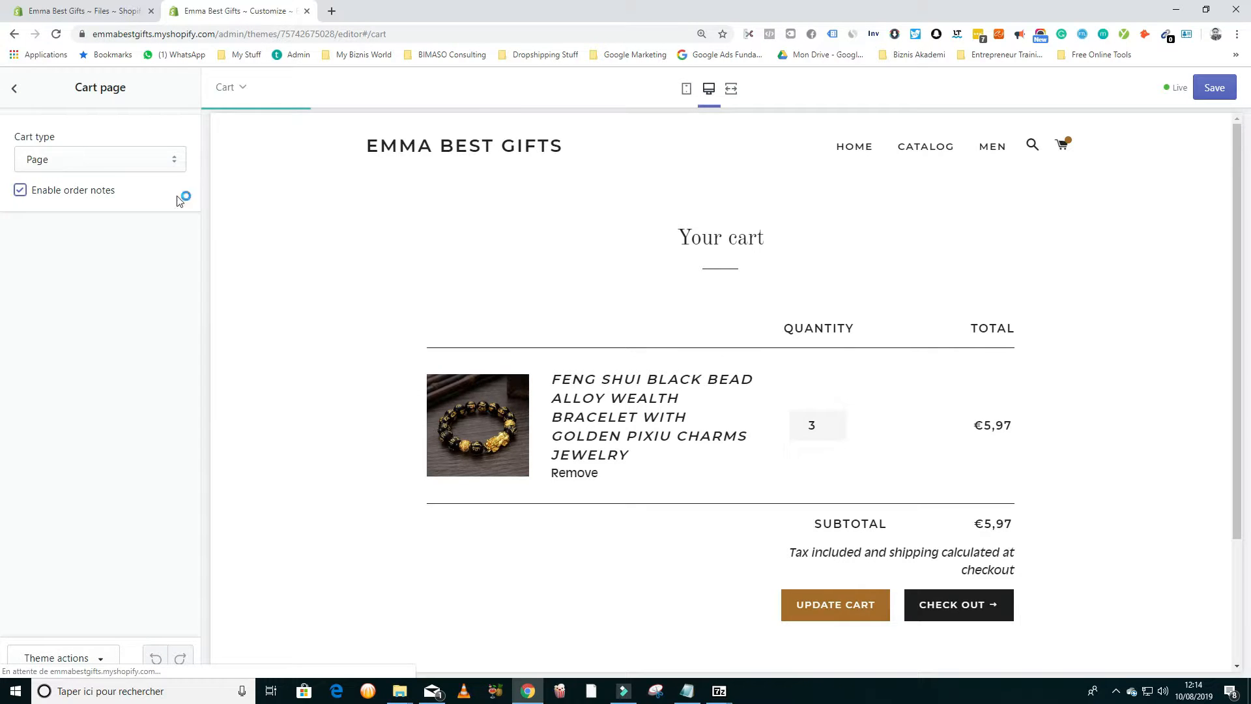
scroll(547, 447, down, 3)
click(521, 395)
text(kjhtdnlojgfjpfhpgp)
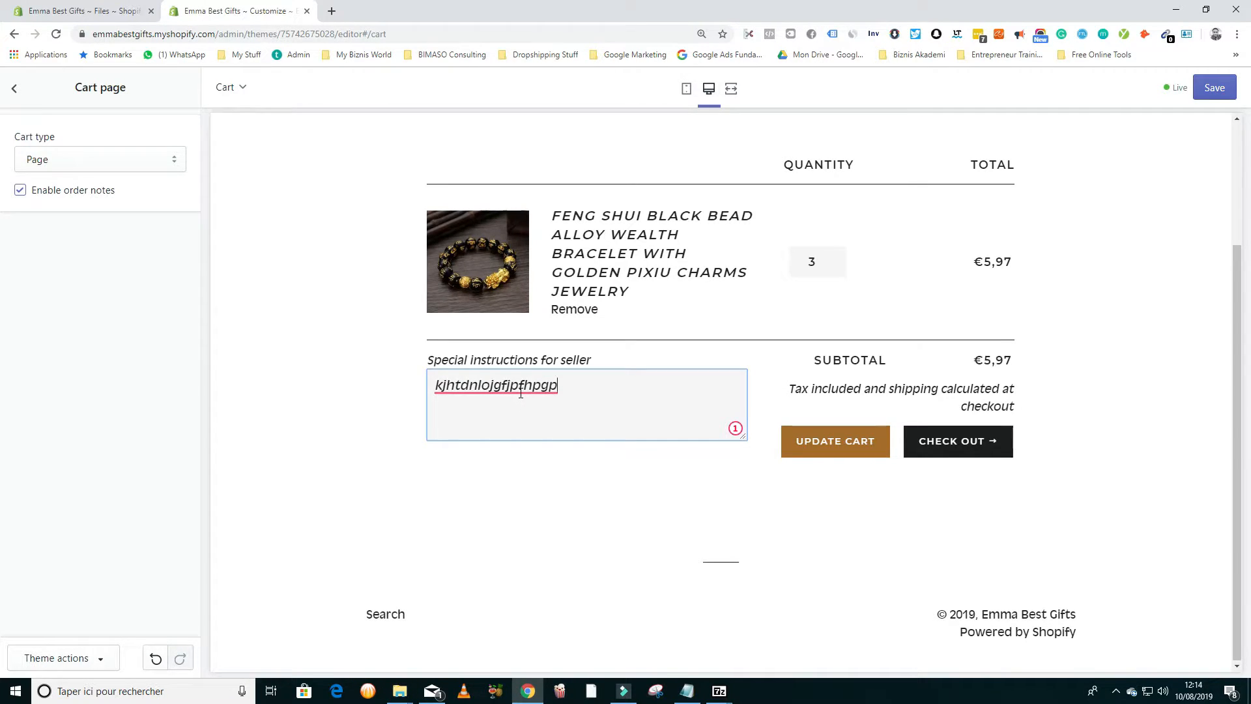
click(14, 90)
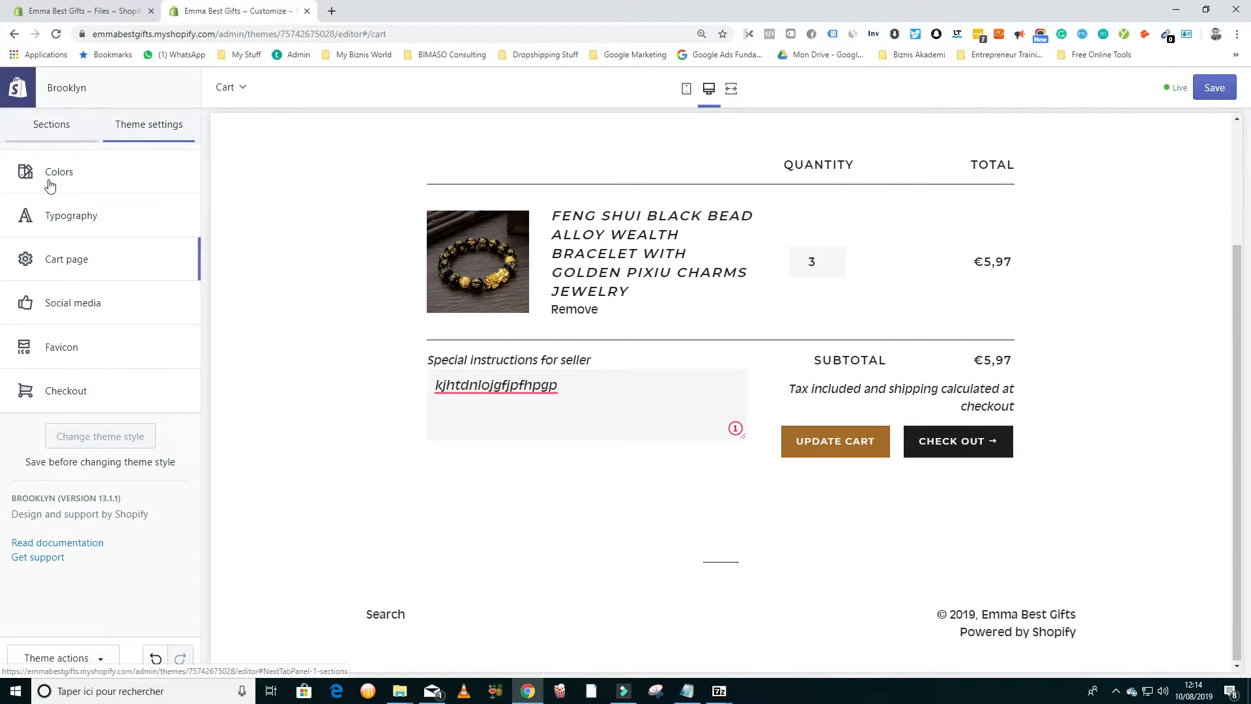
Review the social media settings with their sharing image and account fields, and the favicon settings
click(81, 305)
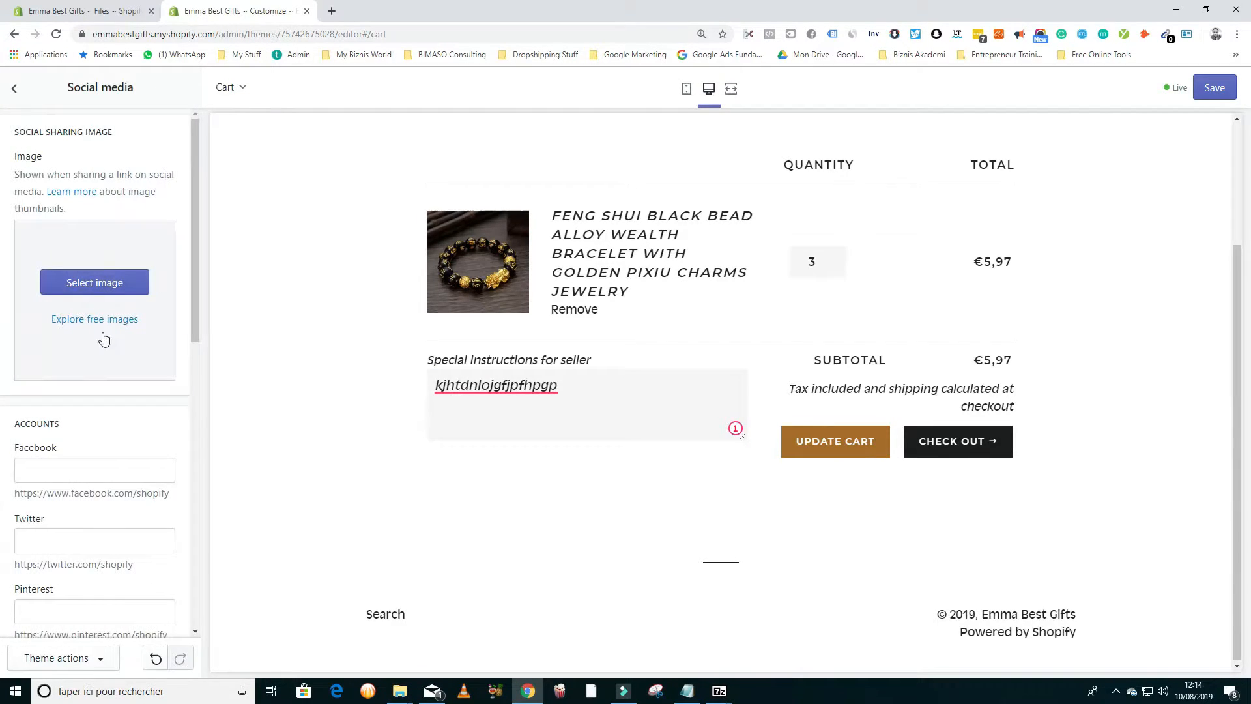
scroll(86, 319, down, 5)
scroll(89, 313, down, 8)
scroll(78, 312, up, 12)
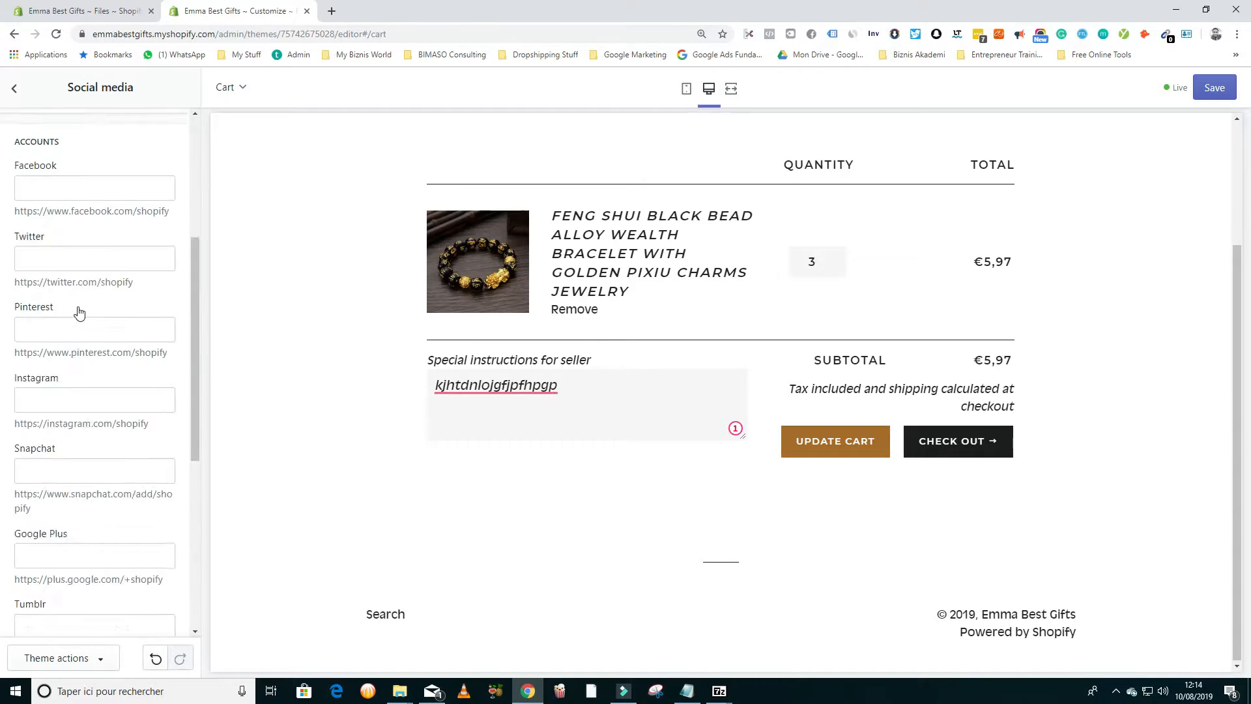
click(13, 89)
click(73, 349)
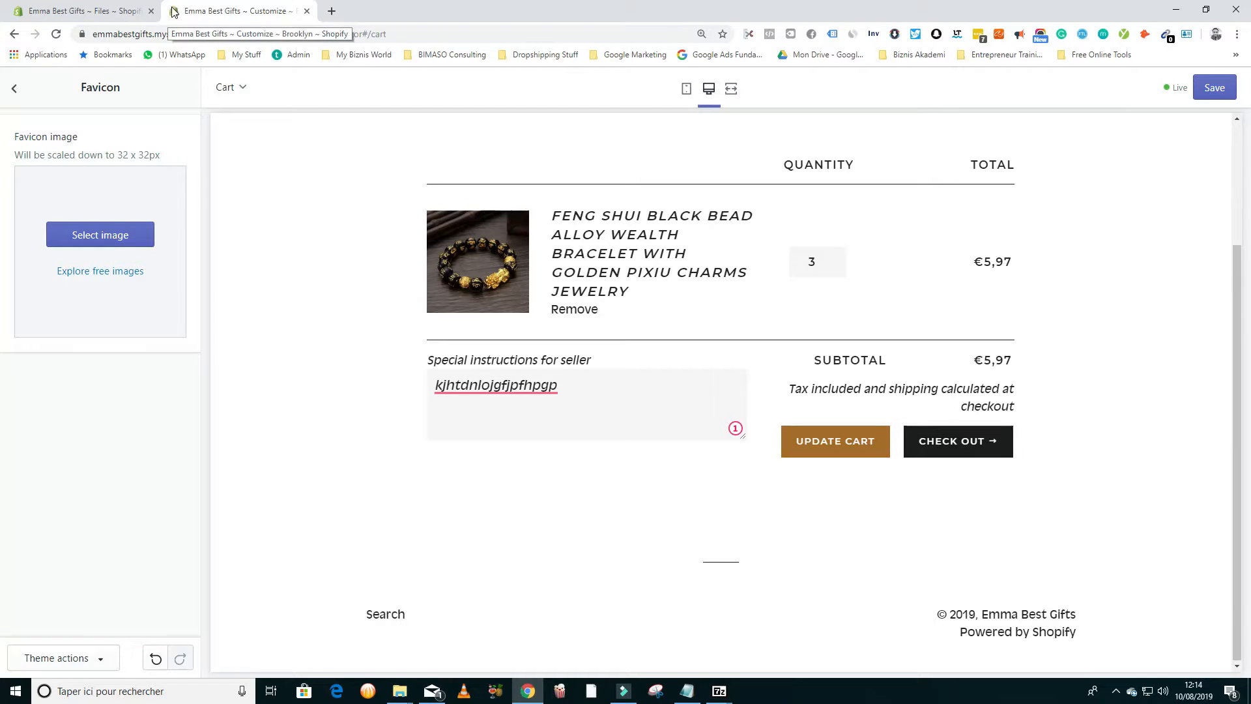
Go back to the bracelet's product page, discarding the unsaved theme changes, and take the bracelet through the cart to checkout
click(14, 35)
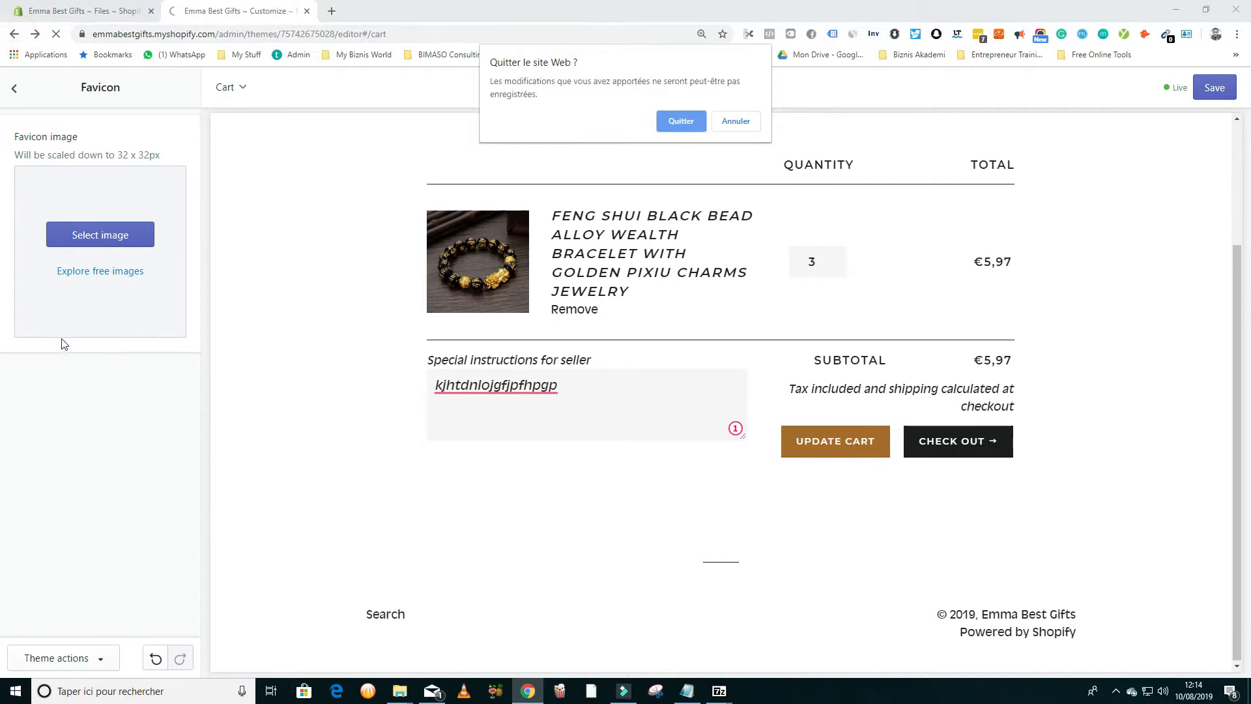
click(681, 121)
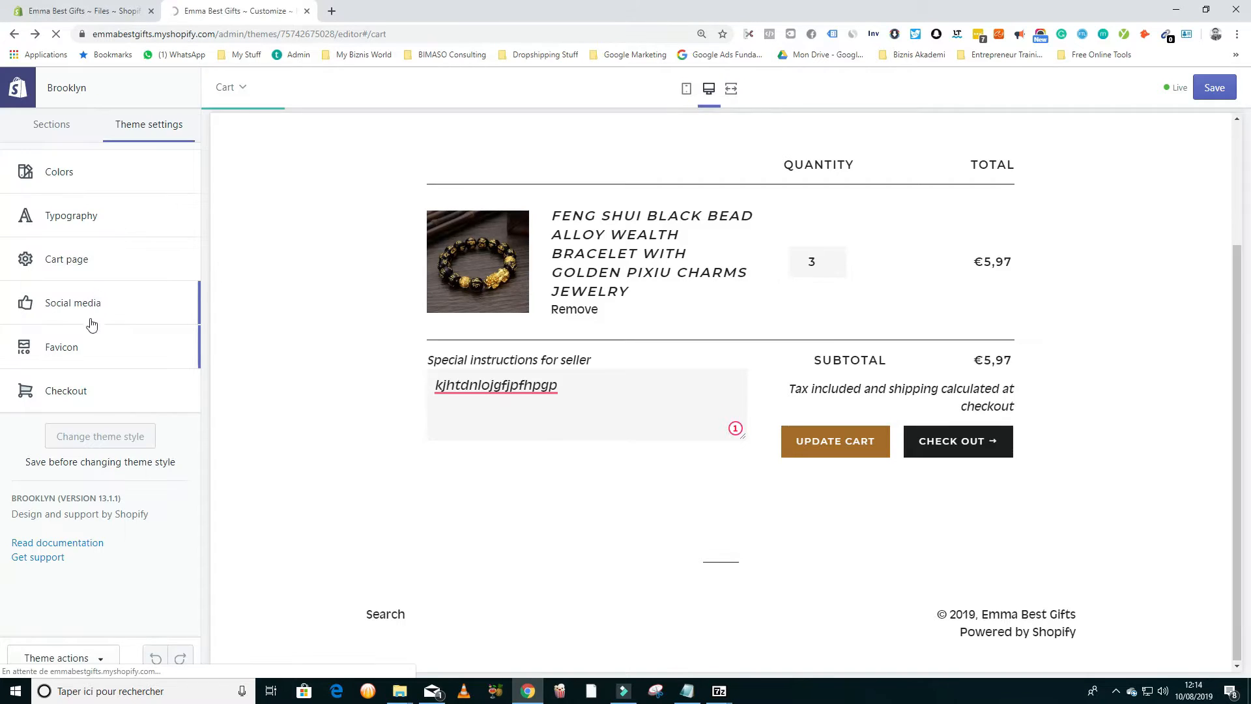
click(74, 390)
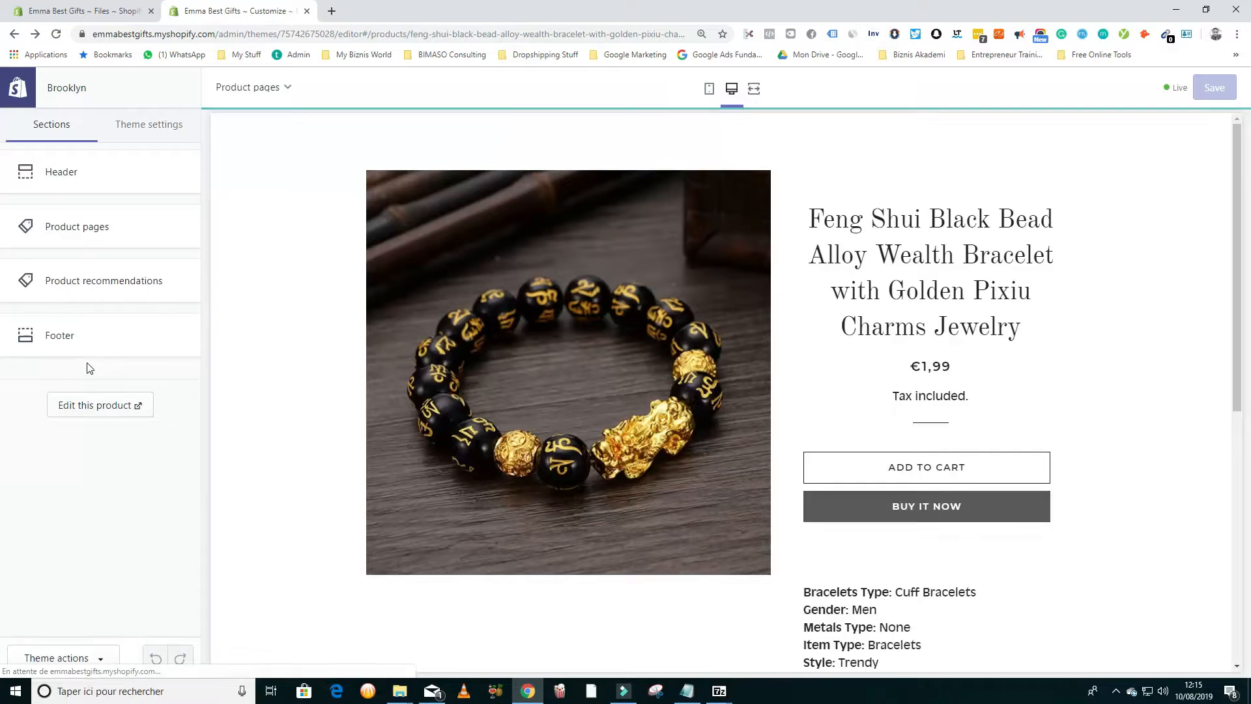
click(957, 476)
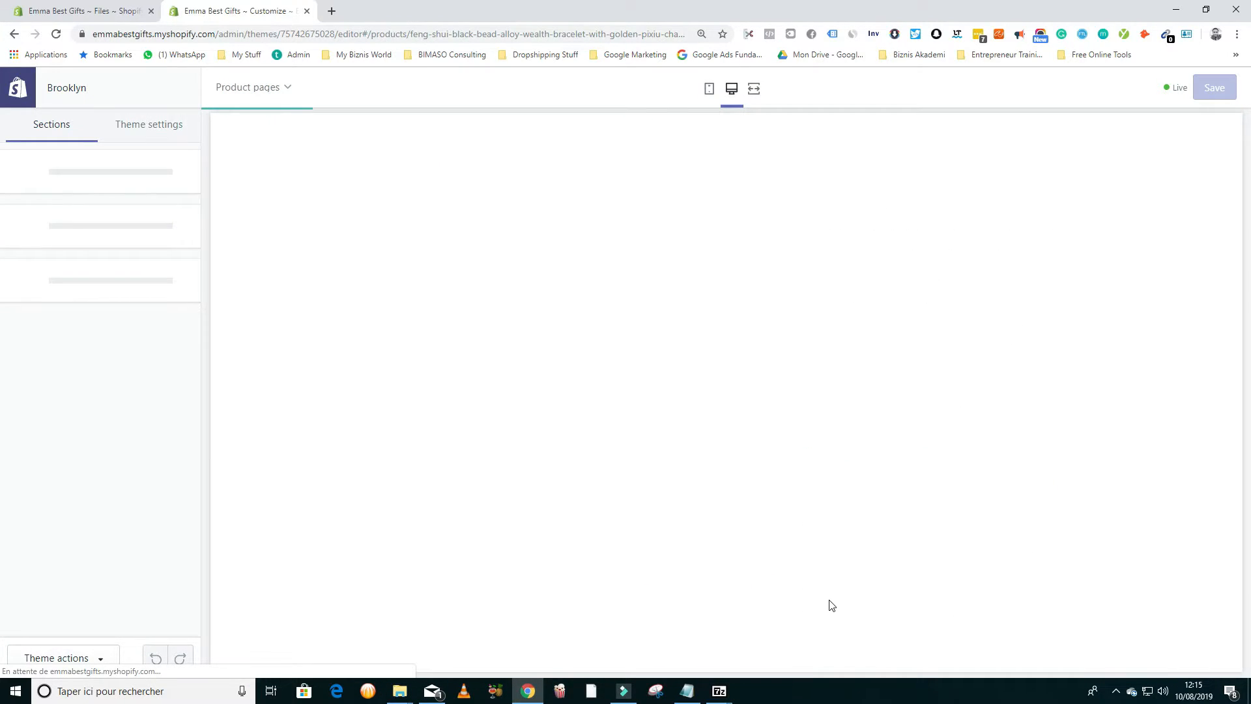
click(968, 591)
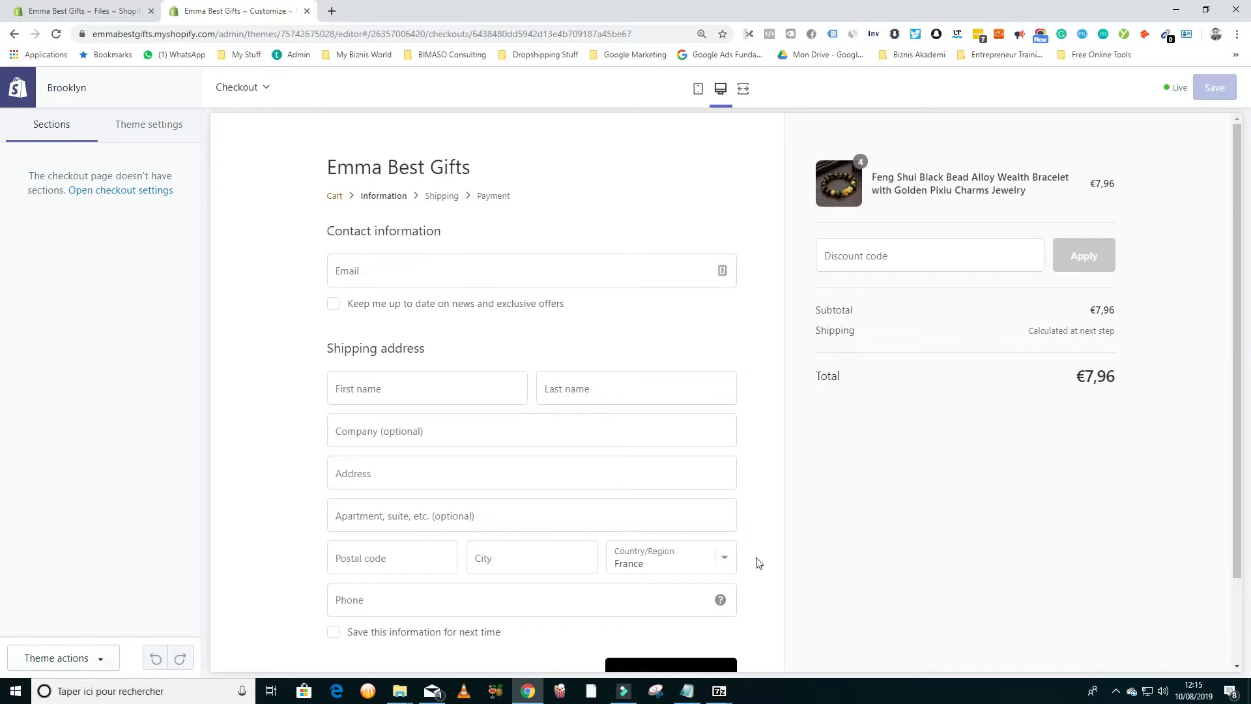
Set the checkout banner's background to the first free image in the Women's Fashion category
click(126, 123)
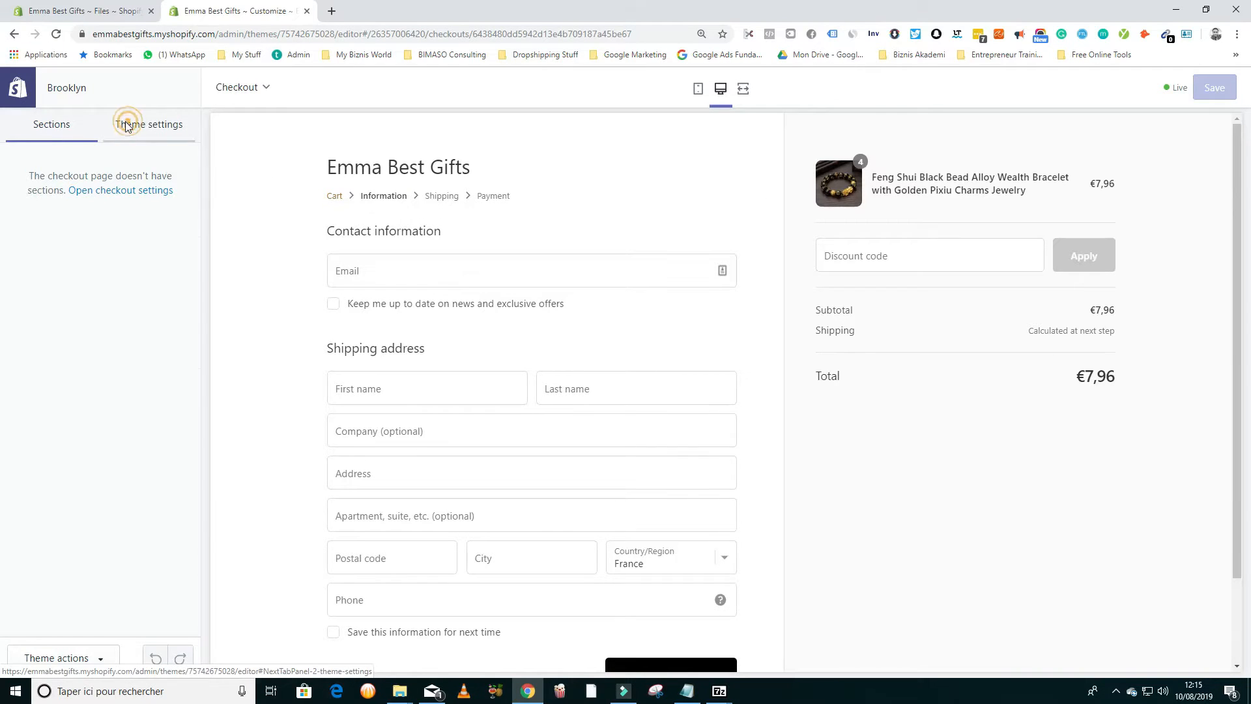
click(65, 401)
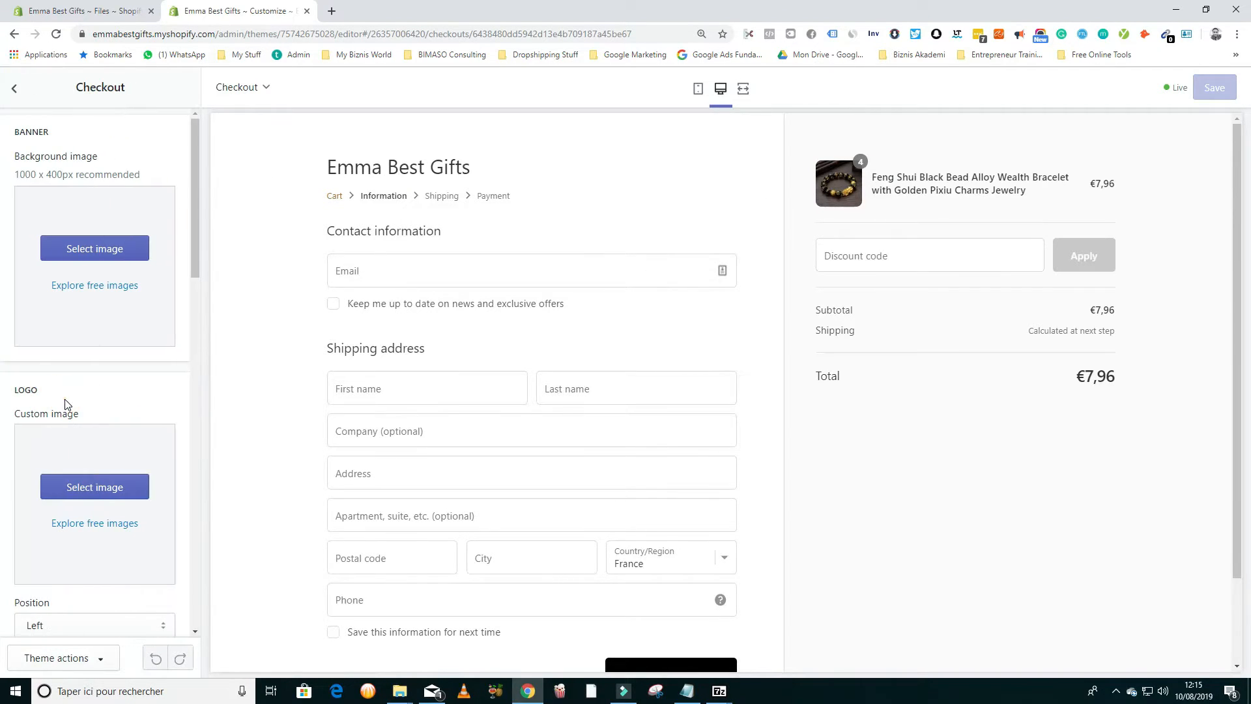
click(100, 255)
click(157, 126)
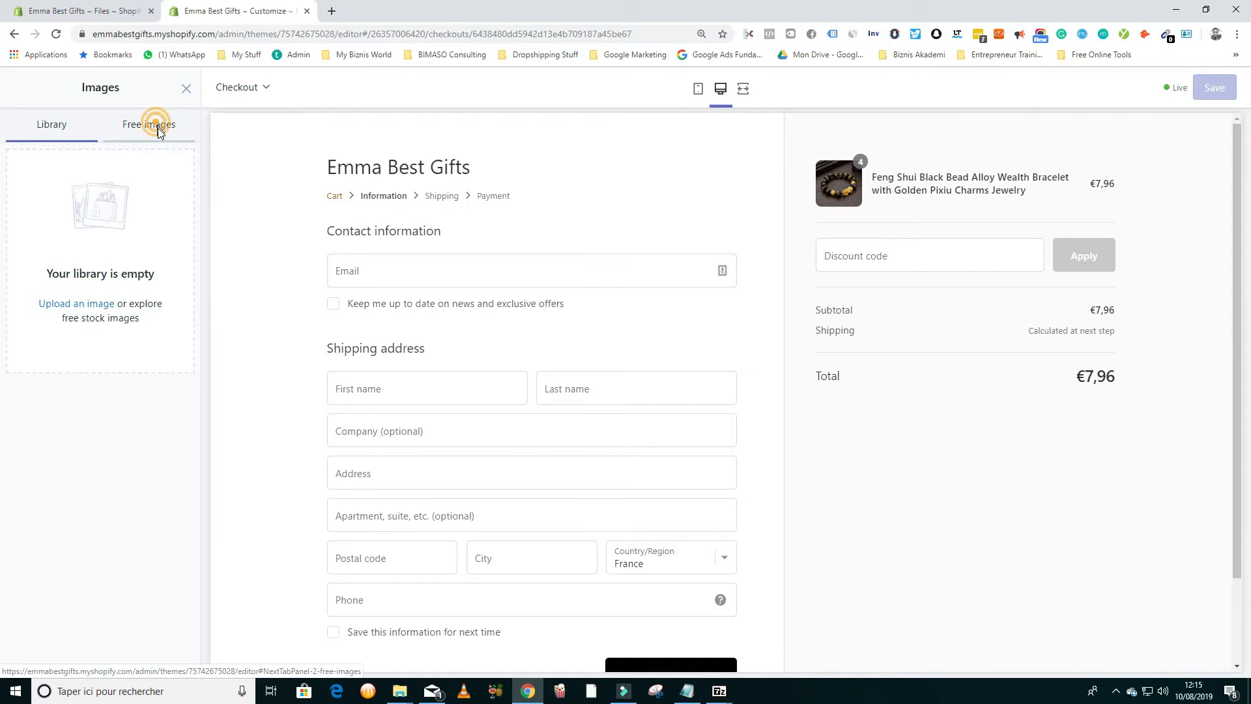
click(91, 257)
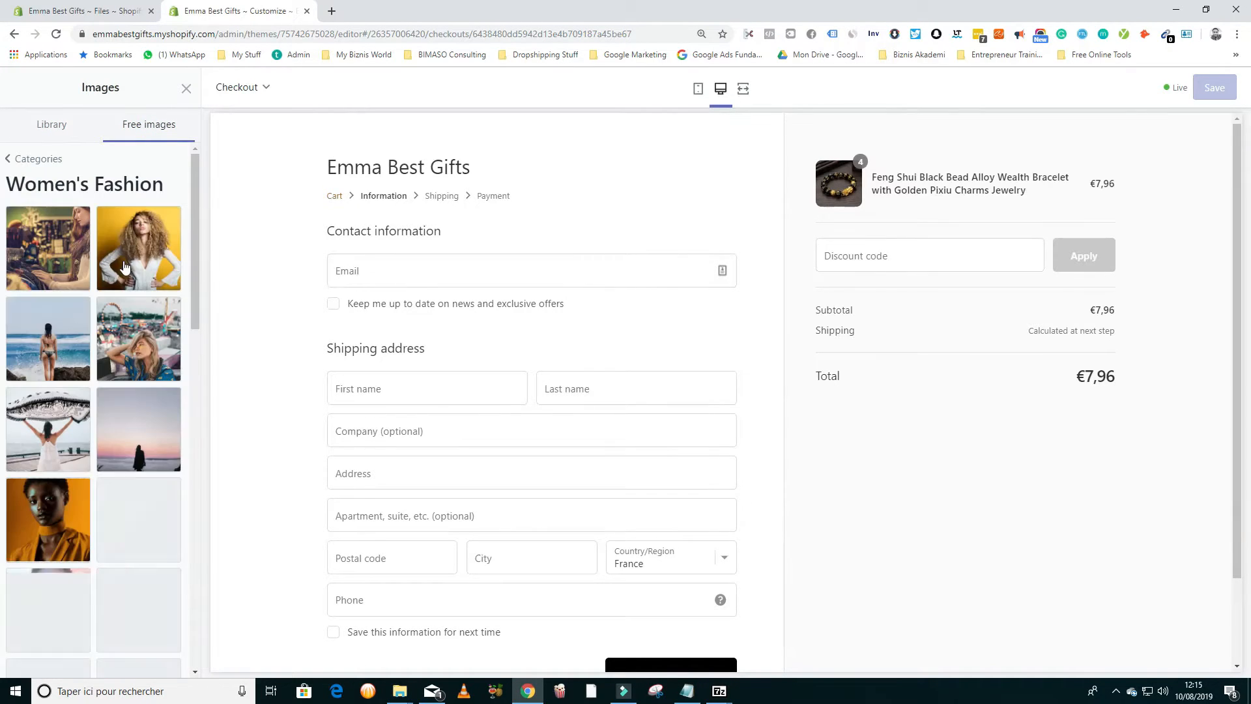
click(76, 261)
click(174, 660)
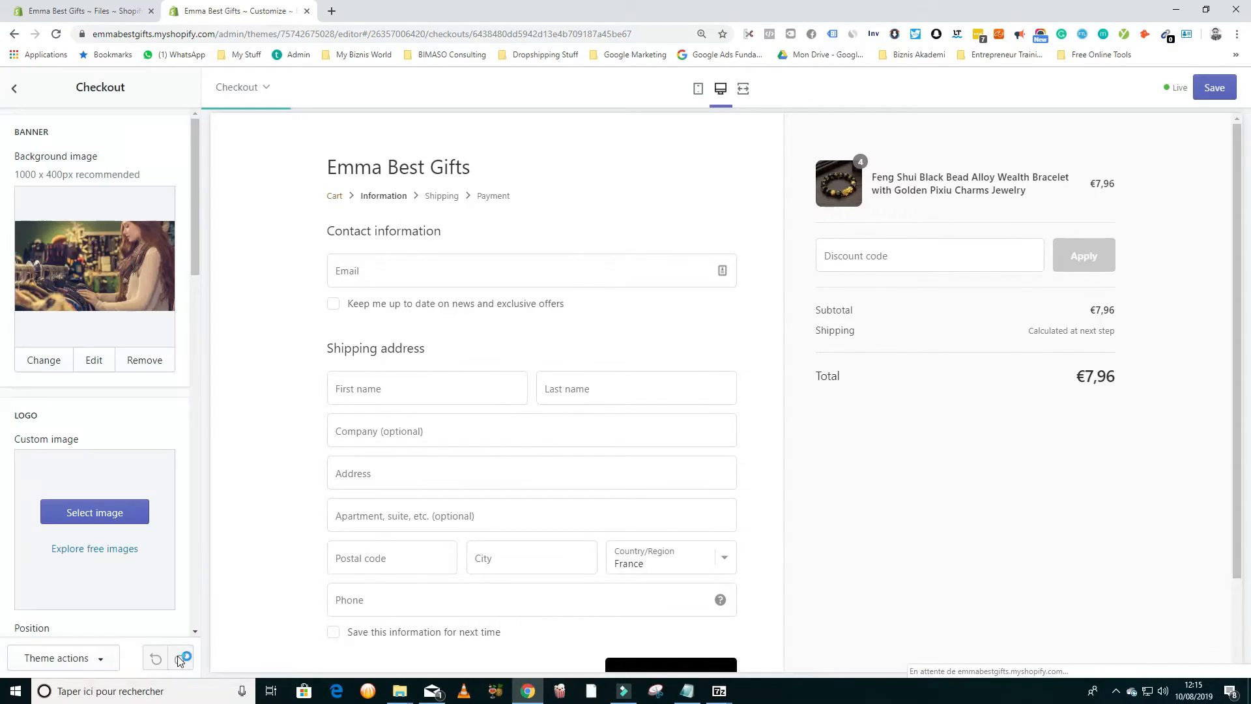
Upload the logo_transparent image file and set it as the checkout page's custom logo image
scroll(98, 469, down, 4)
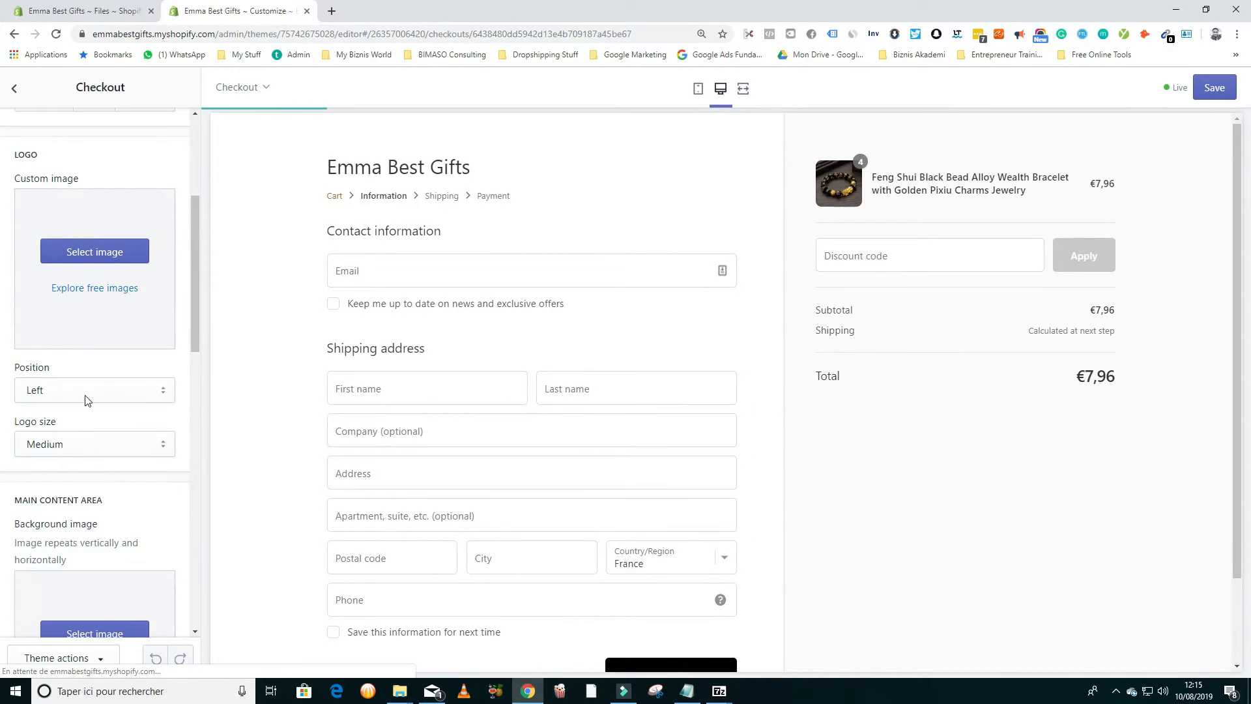
click(93, 252)
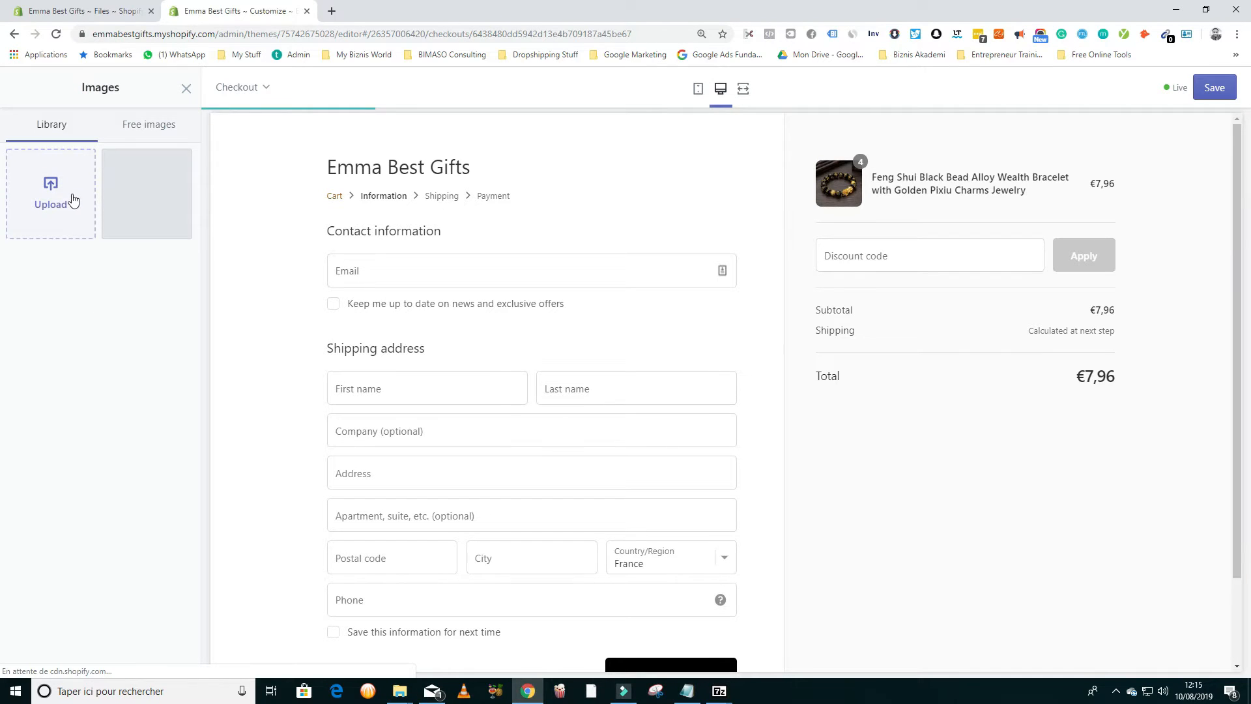
click(56, 199)
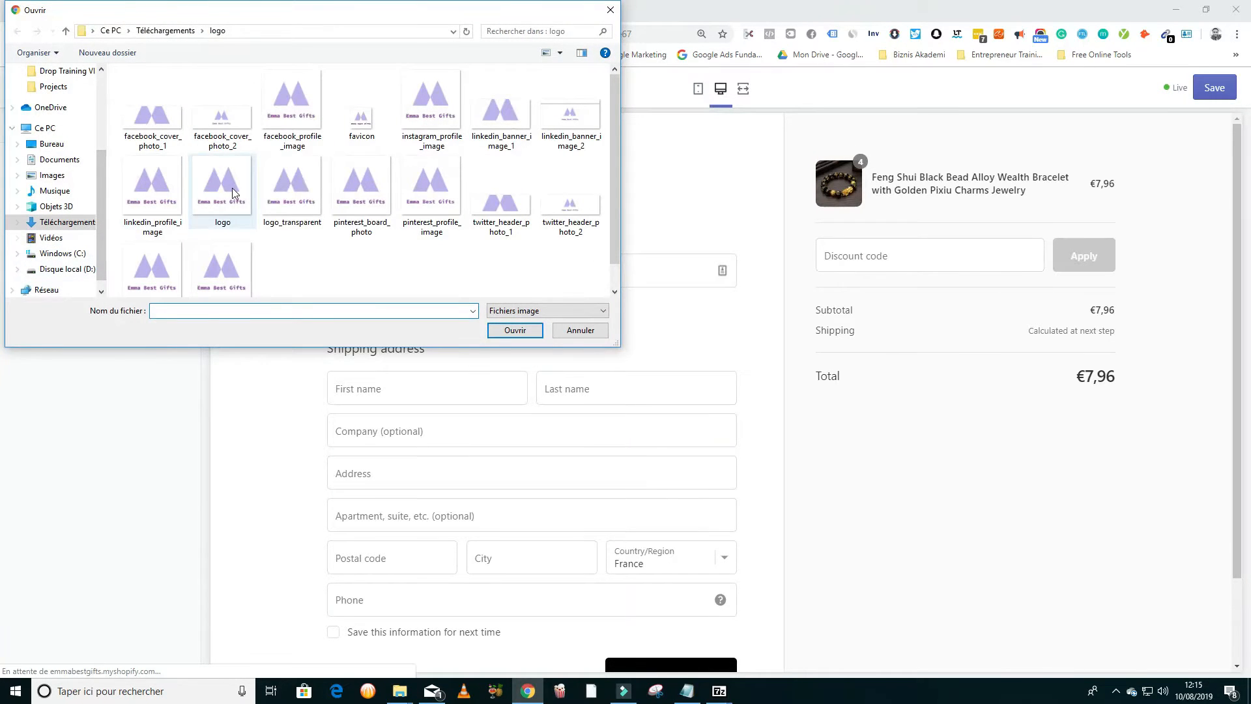
click(278, 188)
click(515, 331)
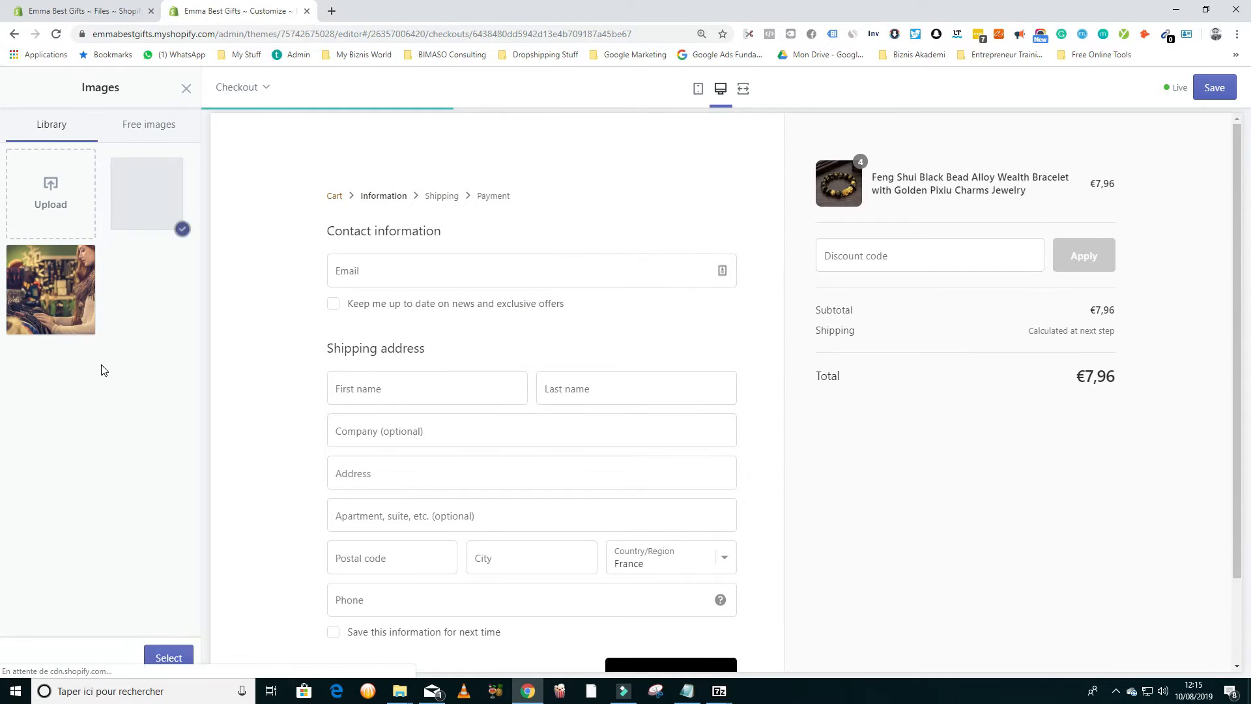
click(171, 656)
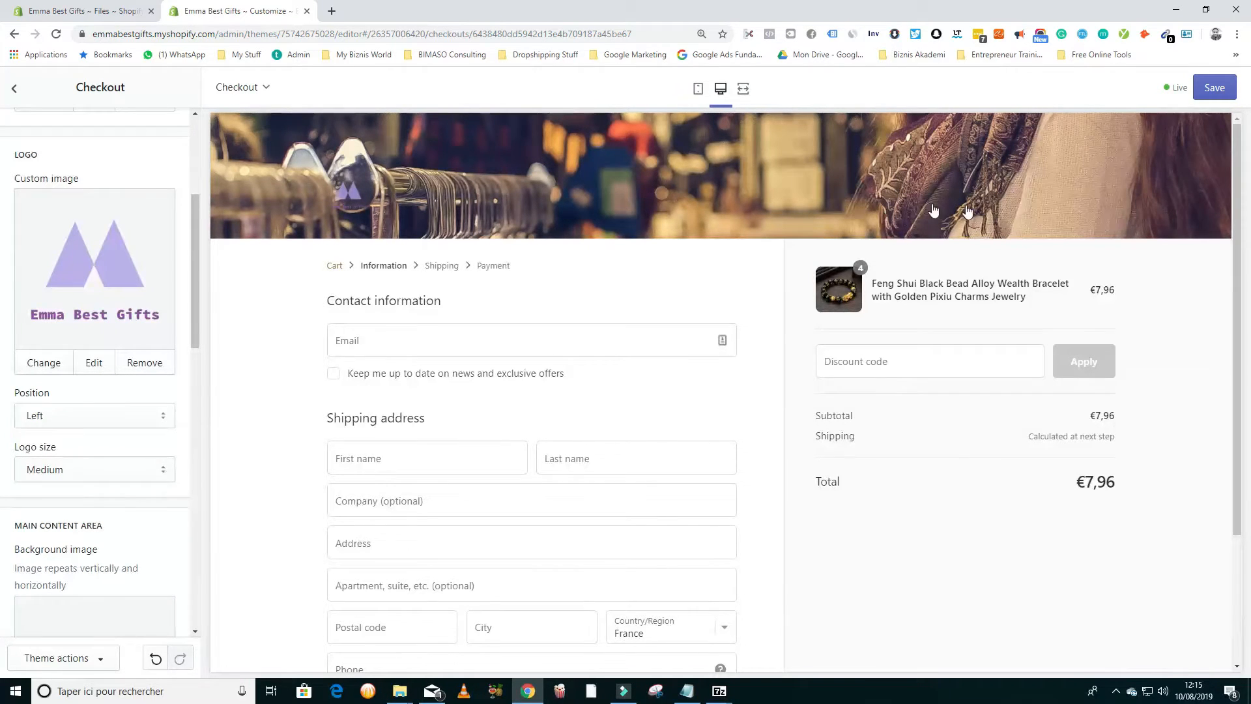
Test the logo's link in the checkout preview, return to the checkout page and look over its desktop layout
click(345, 200)
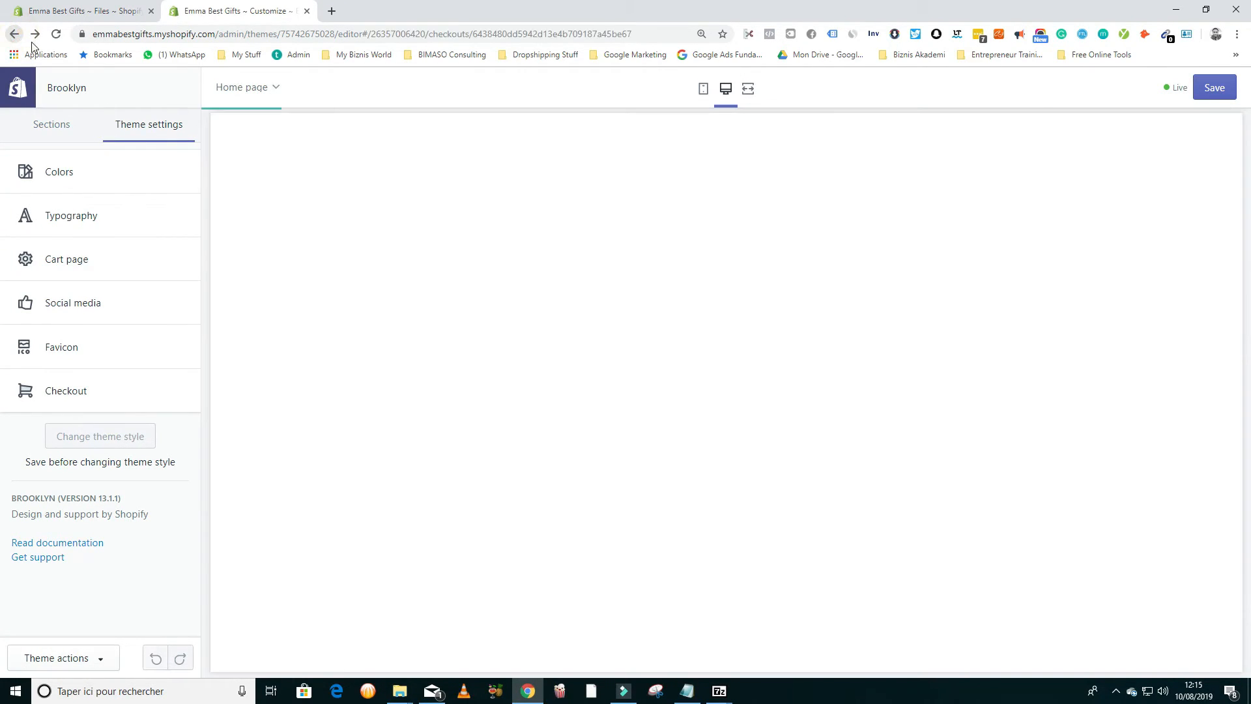
scroll(521, 430, down, 3)
scroll(510, 443, up, 3)
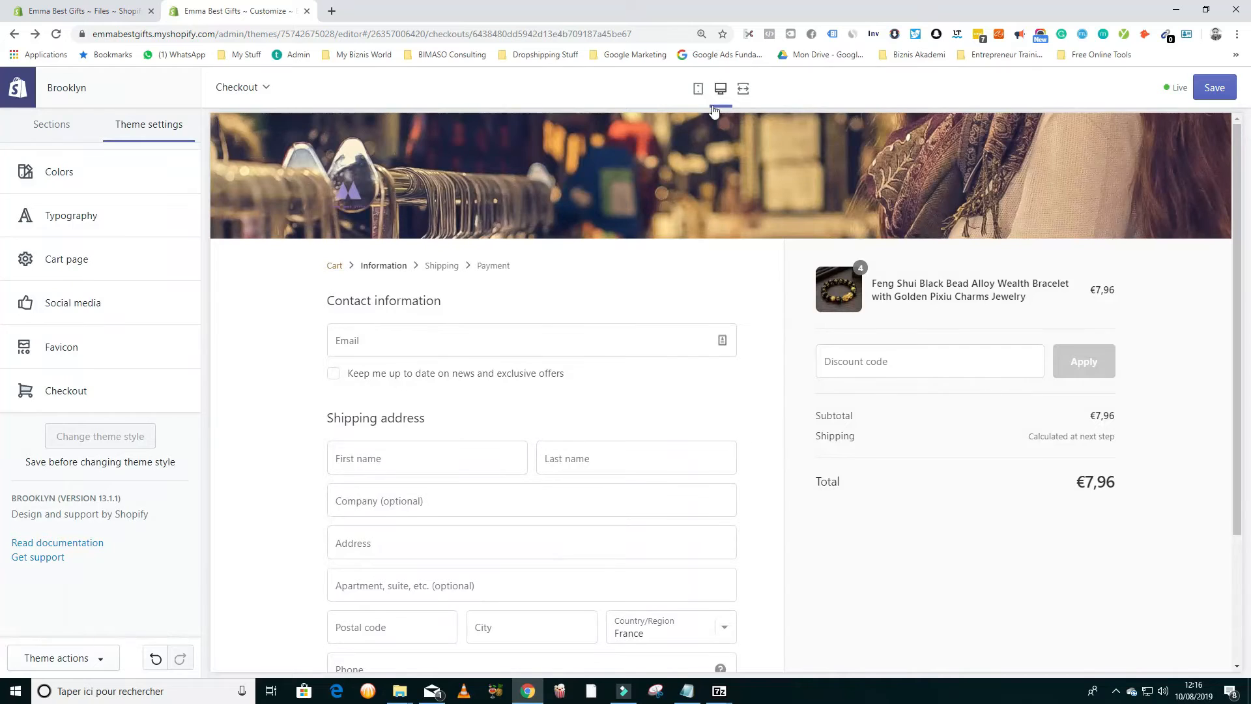
Preview the checkout page in mobile view down to its footer and check the page's sections
click(698, 89)
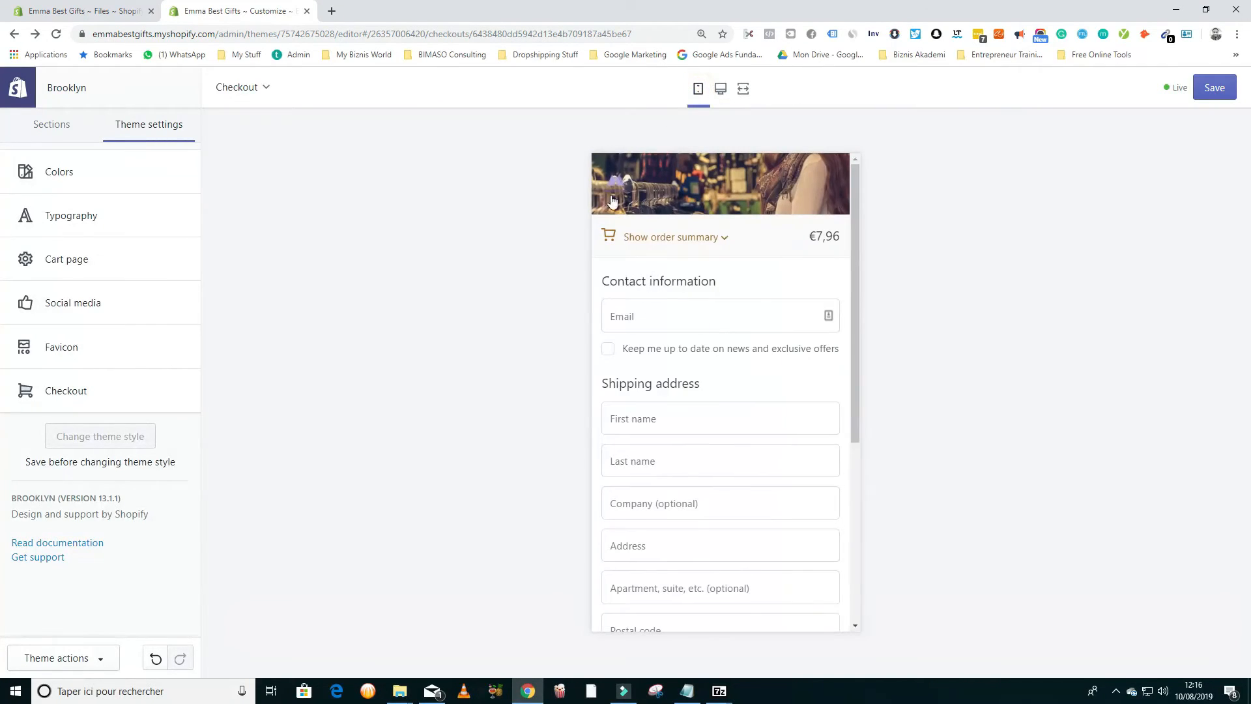
scroll(671, 253, down, 4)
scroll(672, 260, up, 4)
scroll(734, 435, down, 5)
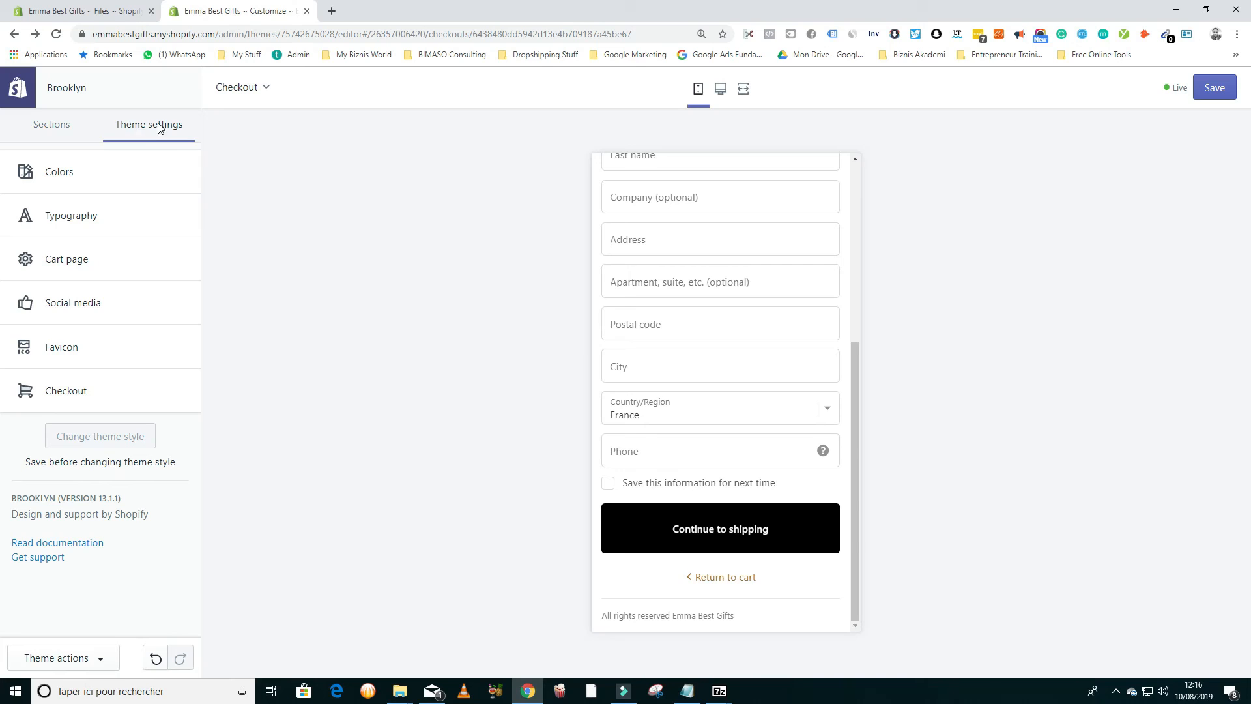
click(52, 125)
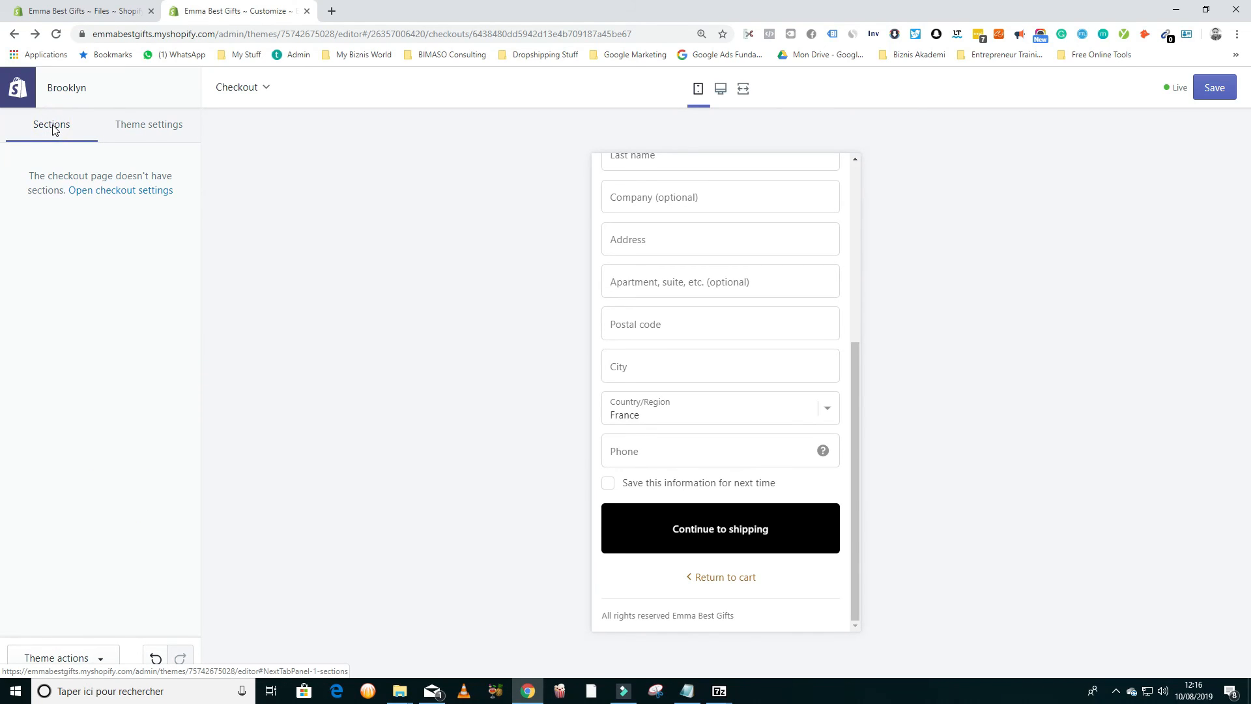